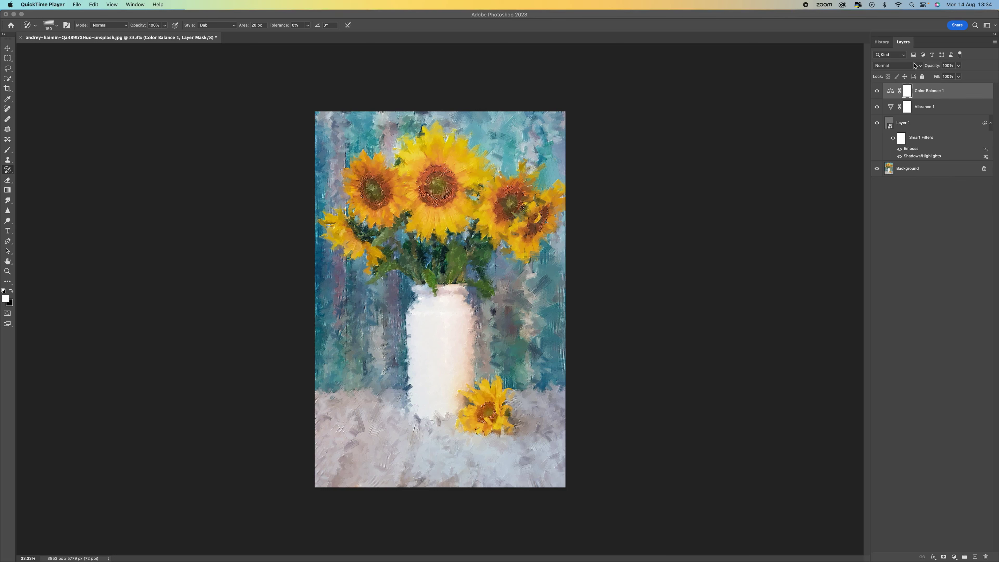
- Compare the original photo state with Snapshot 1 in the history and revert the document to the original photo
{"action": "left_click", "coordinate": [875, 45]}
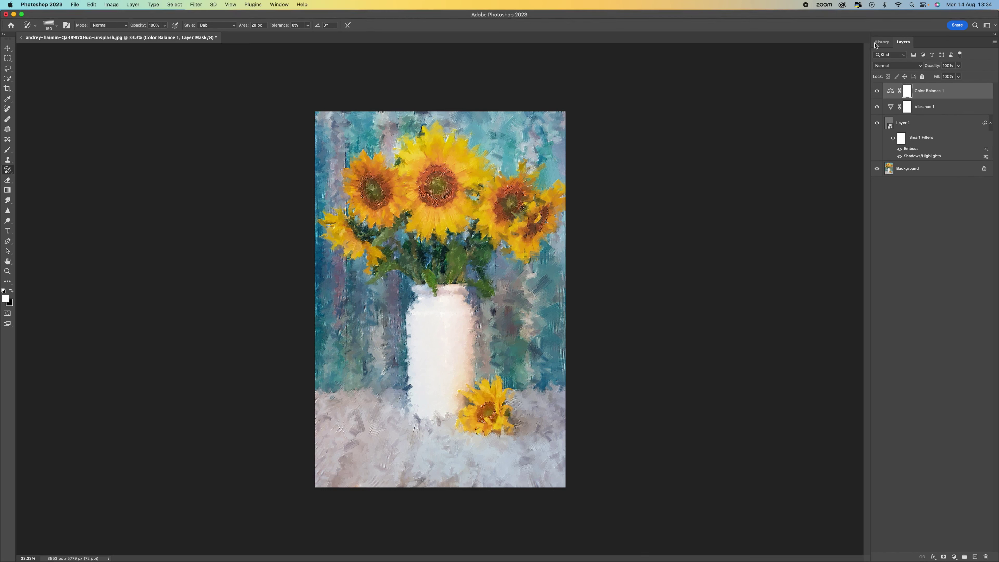
{"action": "left_click", "coordinate": [880, 41]}
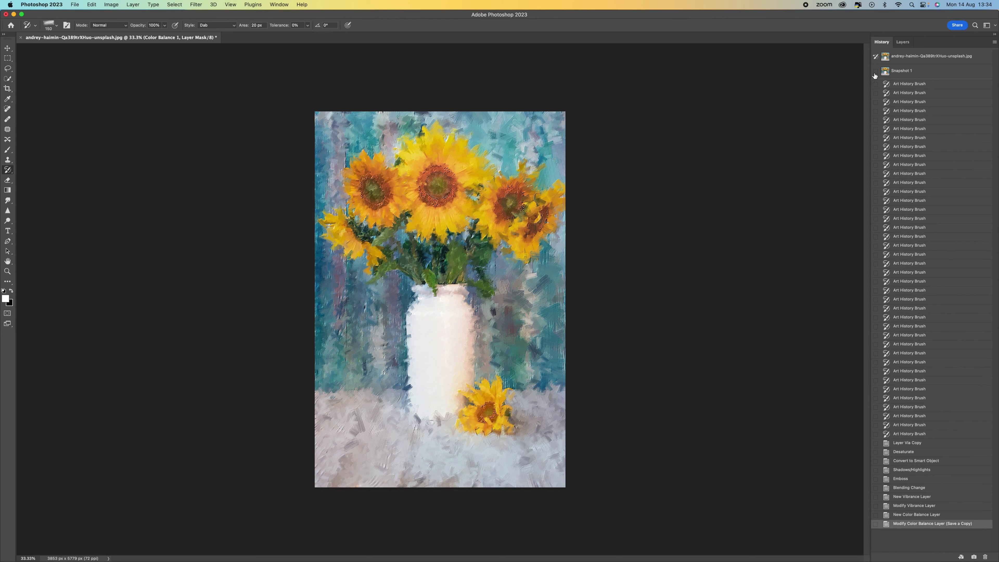
{"action": "left_click", "coordinate": [948, 60]}
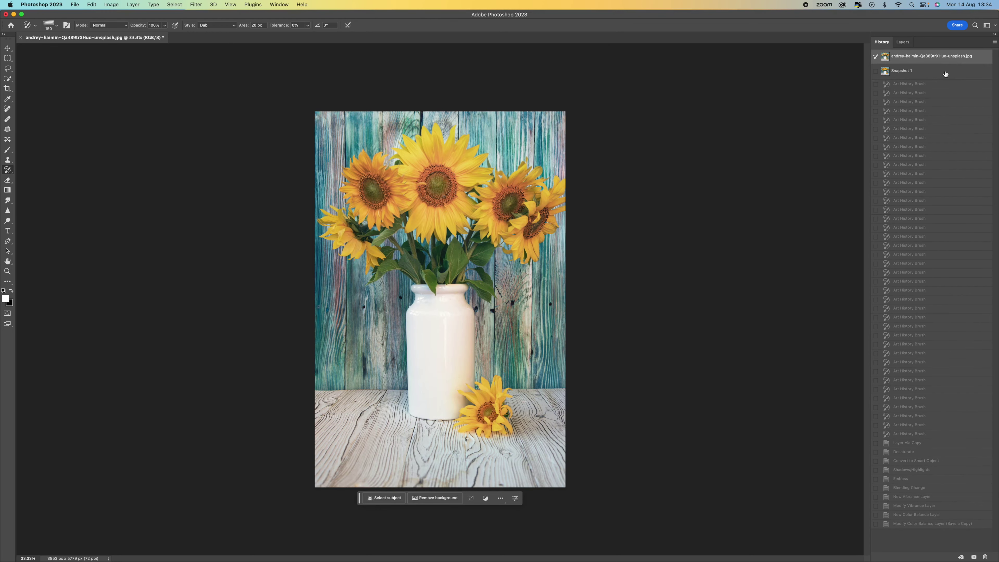
{"action": "left_click", "coordinate": [945, 72]}
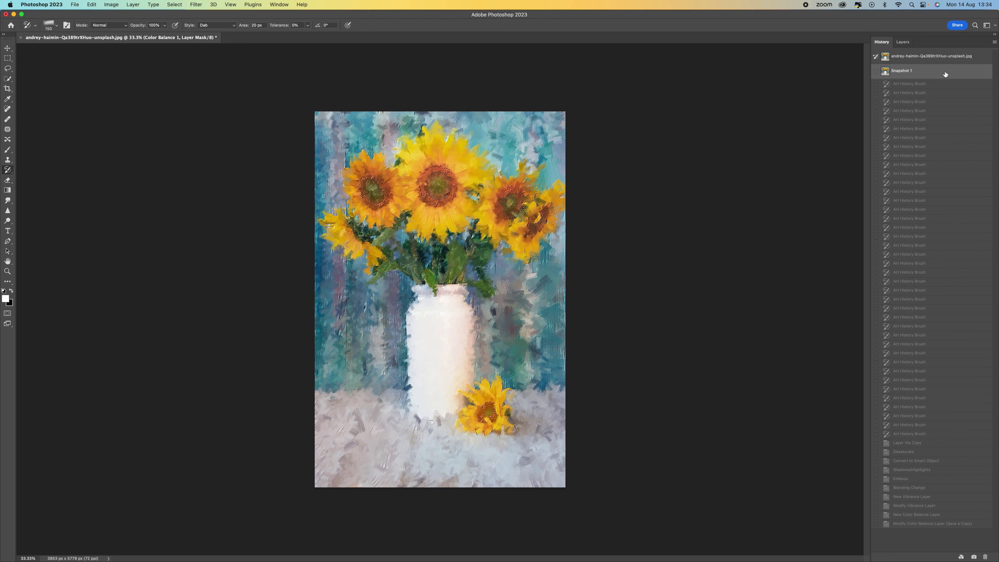
{"action": "left_click", "coordinate": [915, 58]}
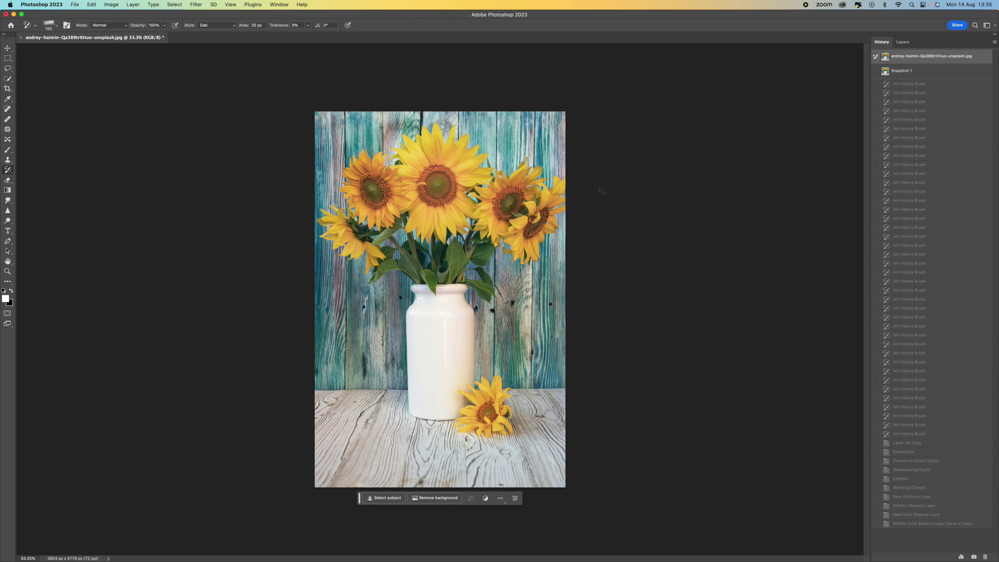
- Apply a Shadows/Highlights adjustment to the photo with the Shadows amount at 40% and Highlights at 0%
{"action": "left_click", "coordinate": [111, 4]}
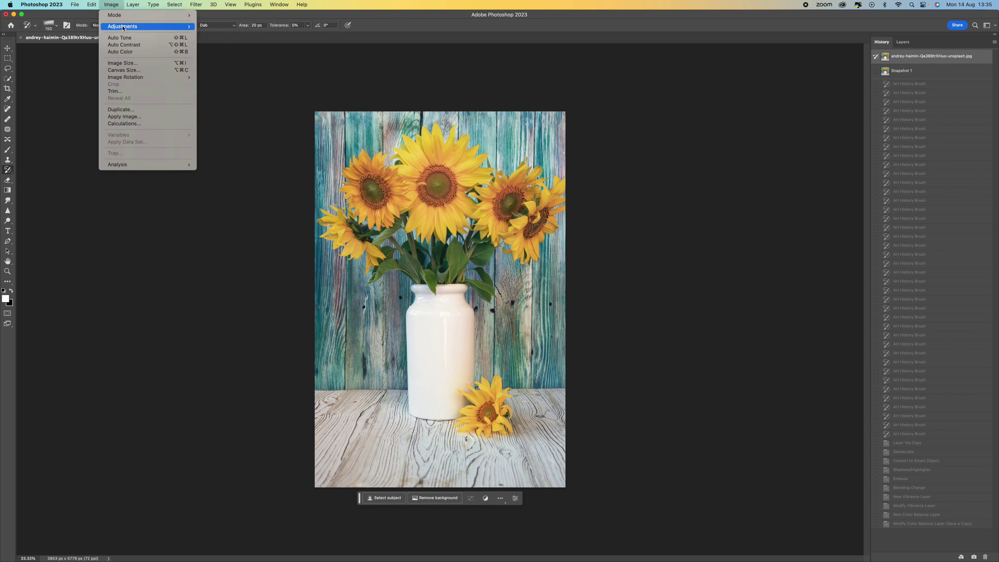
{"action": "mouse_move", "coordinate": [123, 28]}
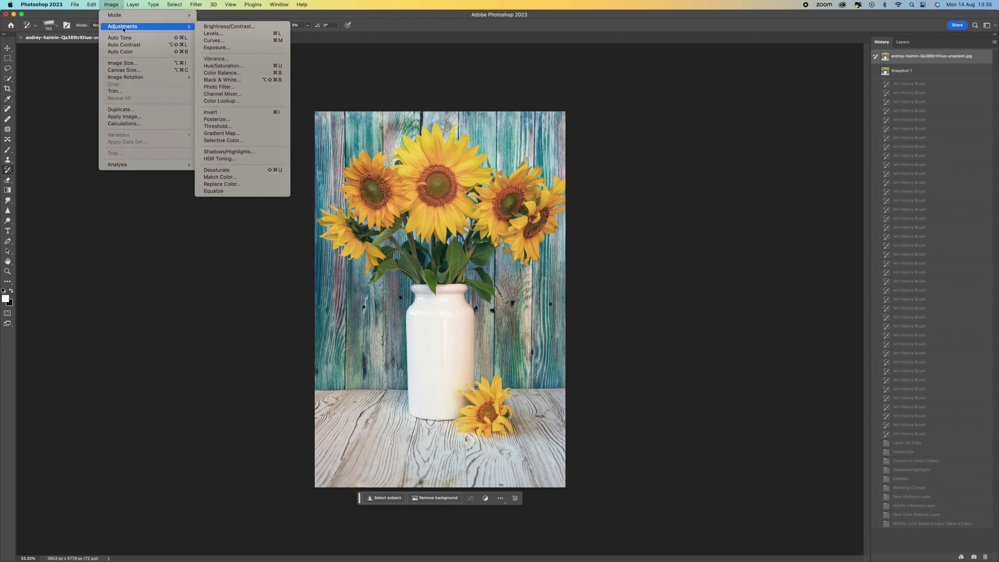
{"action": "left_click", "coordinate": [239, 152]}
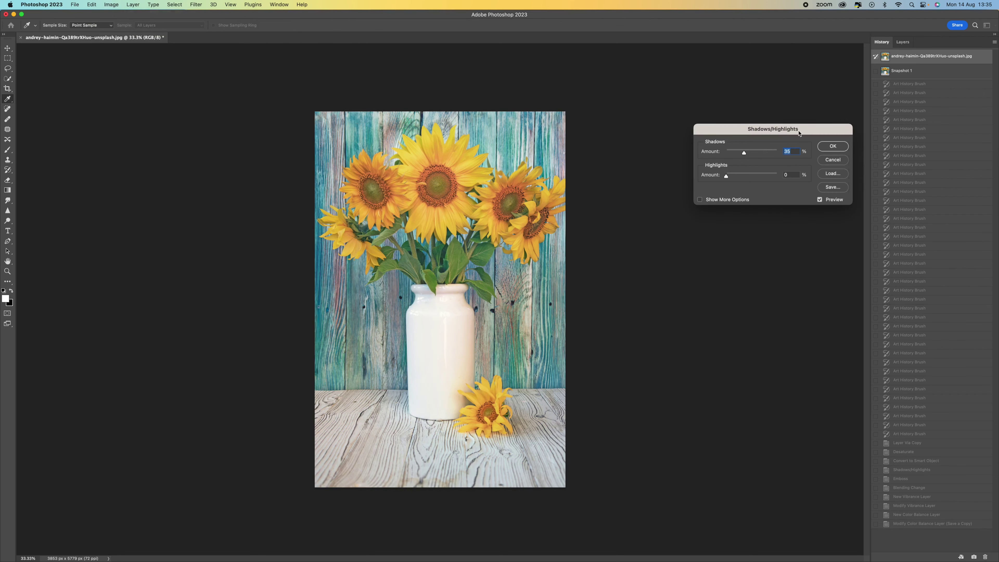
{"action": "left_click_drag", "start_coordinate": [799, 134], "coordinate": [709, 124]}
{"action": "left_click_drag", "start_coordinate": [655, 144], "coordinate": [657, 144]}
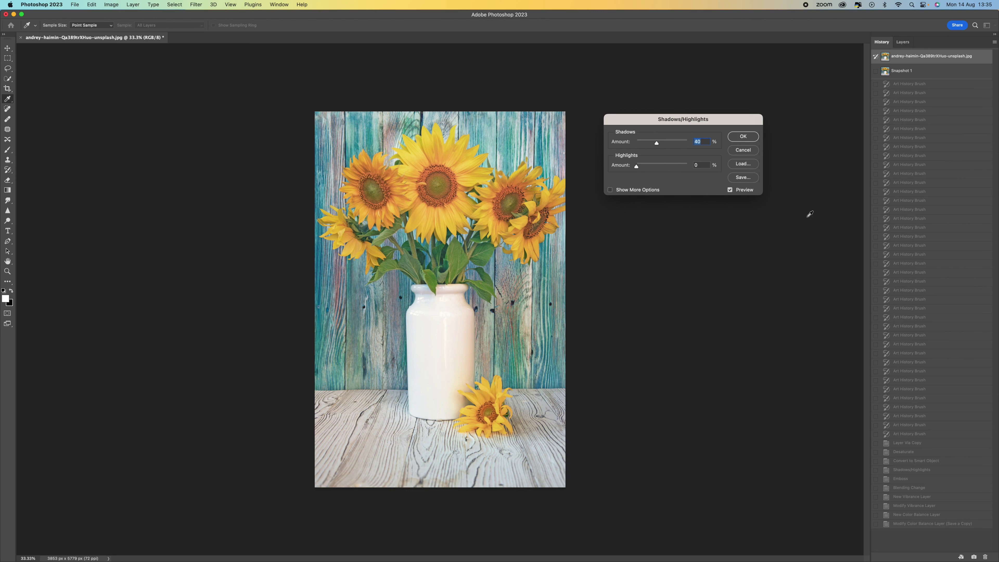
{"action": "left_click", "coordinate": [752, 139]}
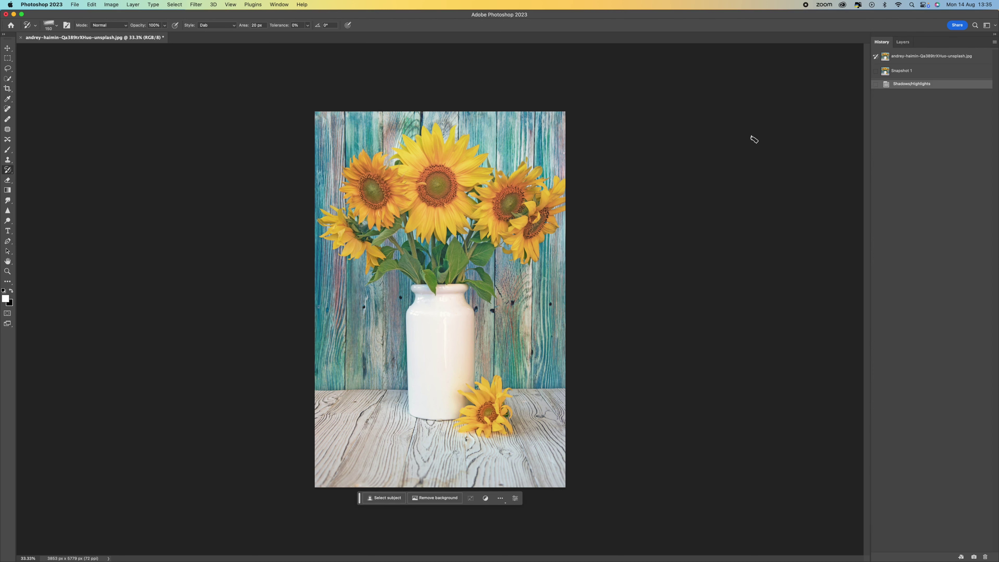
- Add a new empty layer above the Background and activate the Art History Brush tool
{"action": "left_click", "coordinate": [903, 42]}
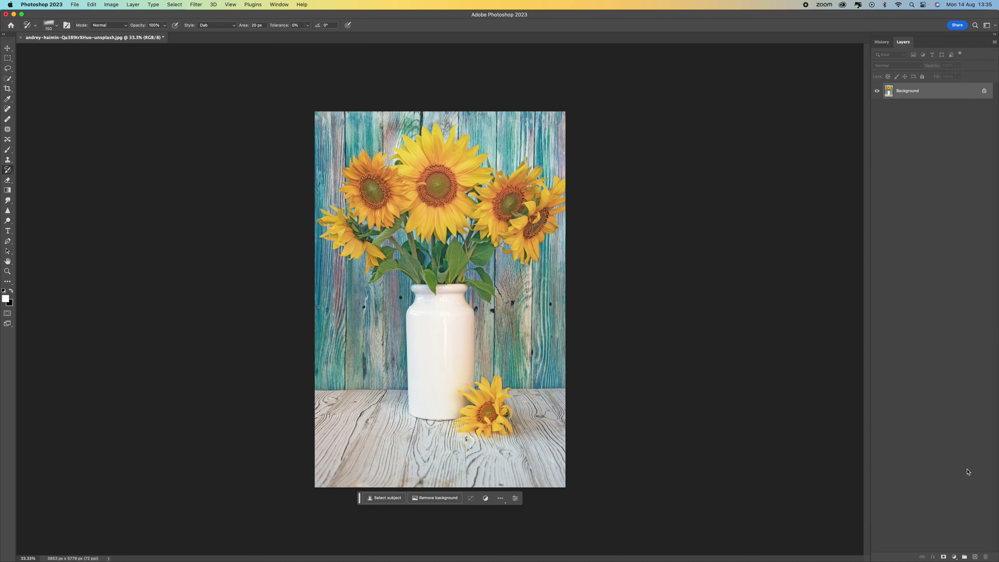
{"action": "left_click", "coordinate": [974, 556]}
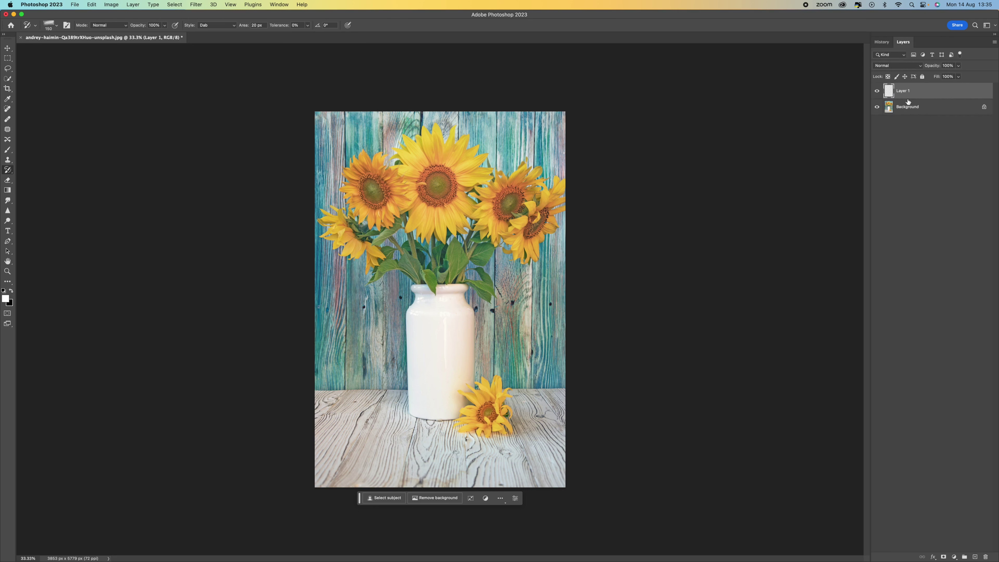
{"action": "left_click", "coordinate": [11, 170]}
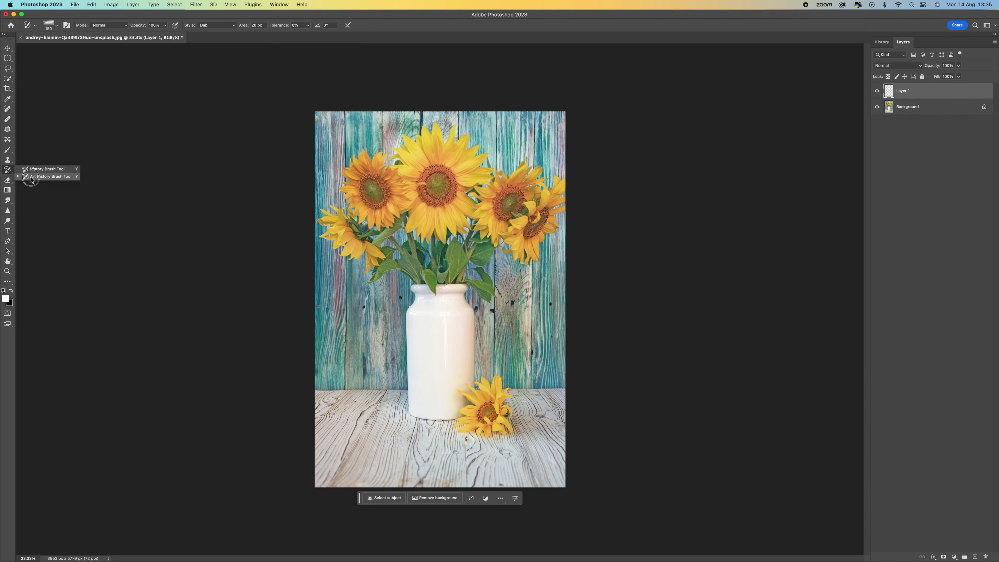
{"action": "left_click", "coordinate": [46, 176]}
- Try several presets in the Free Painter Photoshop Brushes 3 group, including 35, 33 and 39, and select brush 31
{"action": "left_click", "coordinate": [57, 27]}
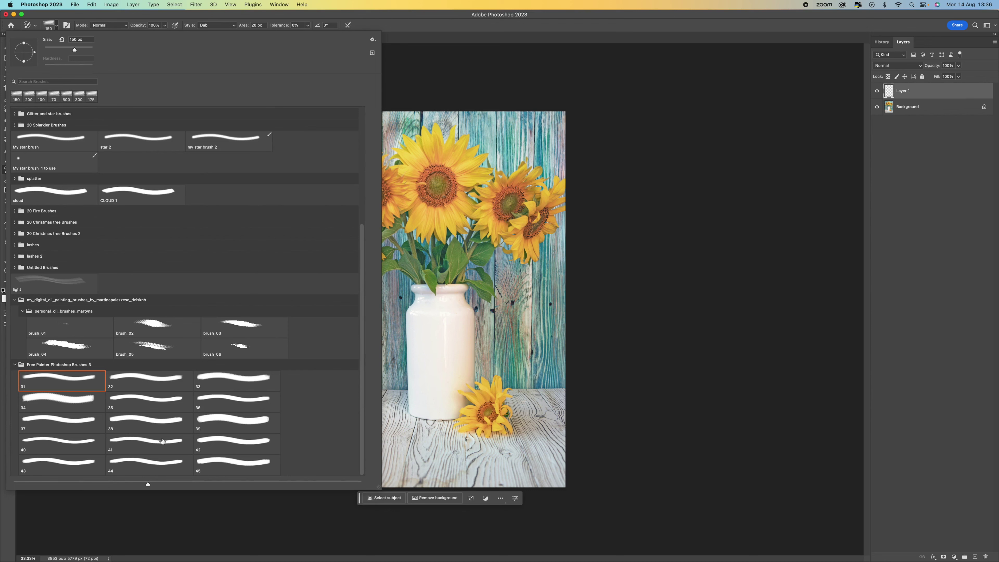
{"action": "left_click", "coordinate": [189, 401]}
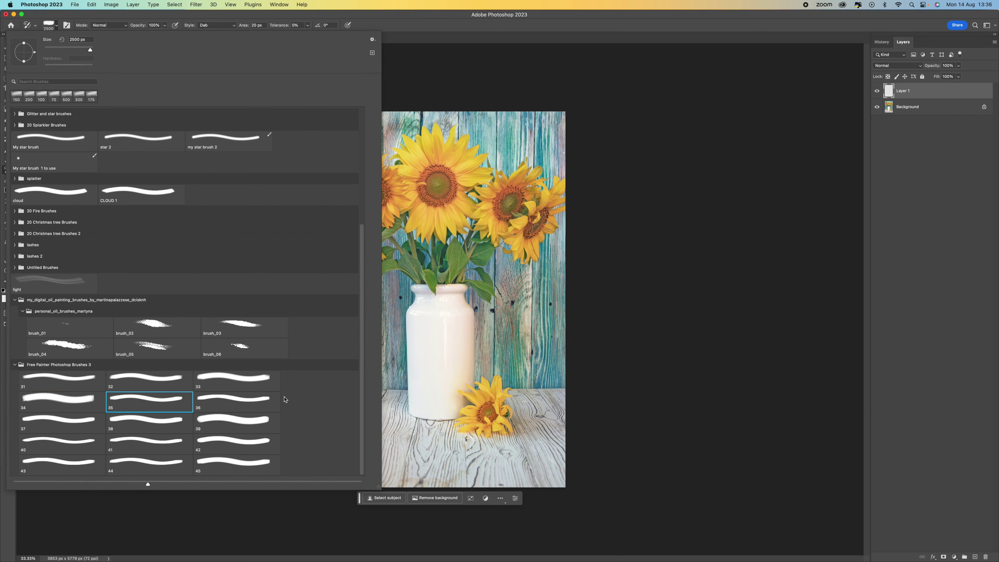
{"action": "left_click", "coordinate": [255, 402]}
{"action": "left_click", "coordinate": [237, 383]}
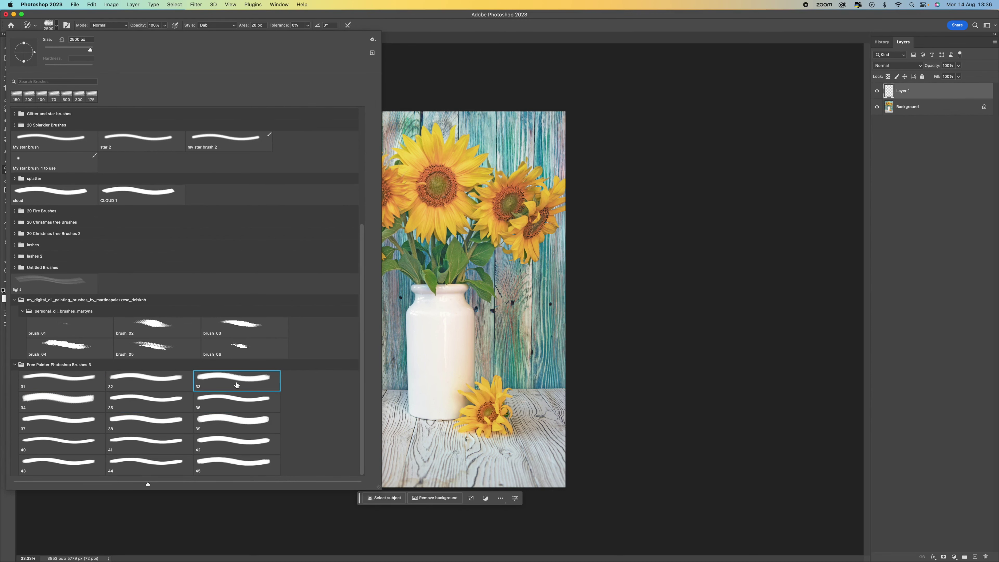
{"action": "left_click", "coordinate": [255, 419]}
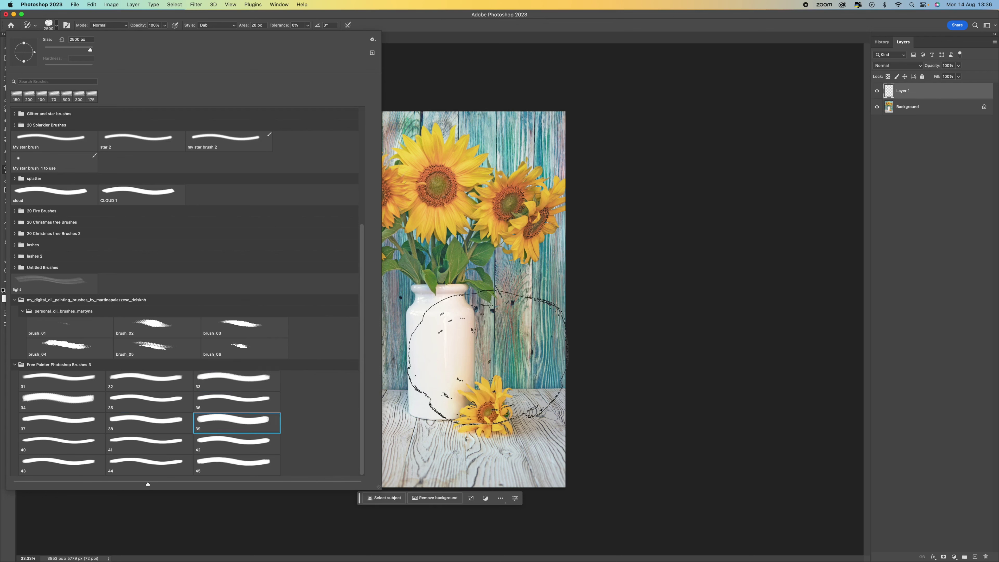
{"action": "left_click", "coordinate": [260, 443]}
{"action": "left_click", "coordinate": [59, 378]}
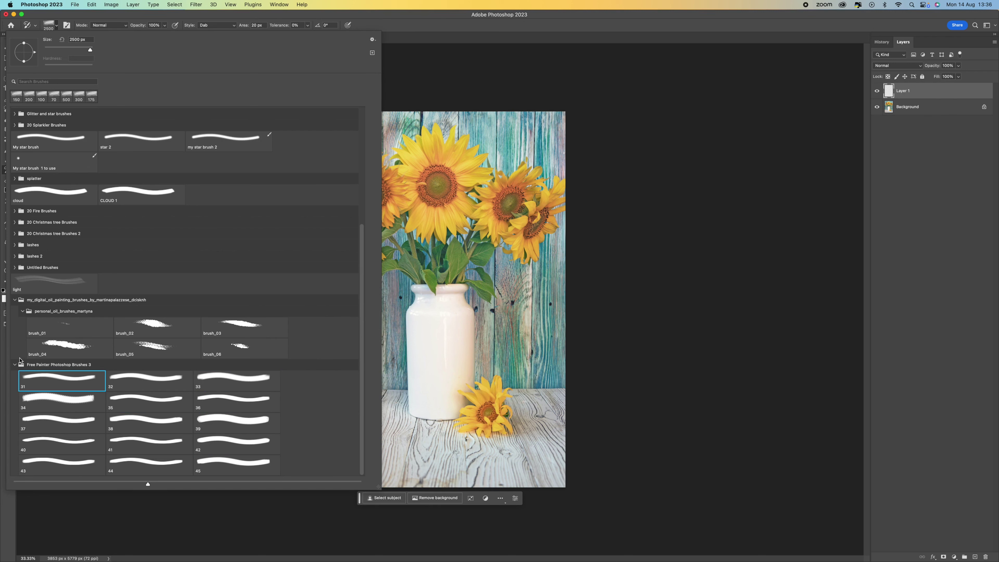
- Look through the brush preset library, collapsing and re-expanding the Free Painter Photoshop Brushes 3 group
{"action": "left_click", "coordinate": [57, 25]}
{"action": "left_click", "coordinate": [58, 25]}
{"action": "scroll", "coordinate": [70, 284], "scroll_direction": "up", "scroll_amount": 5}
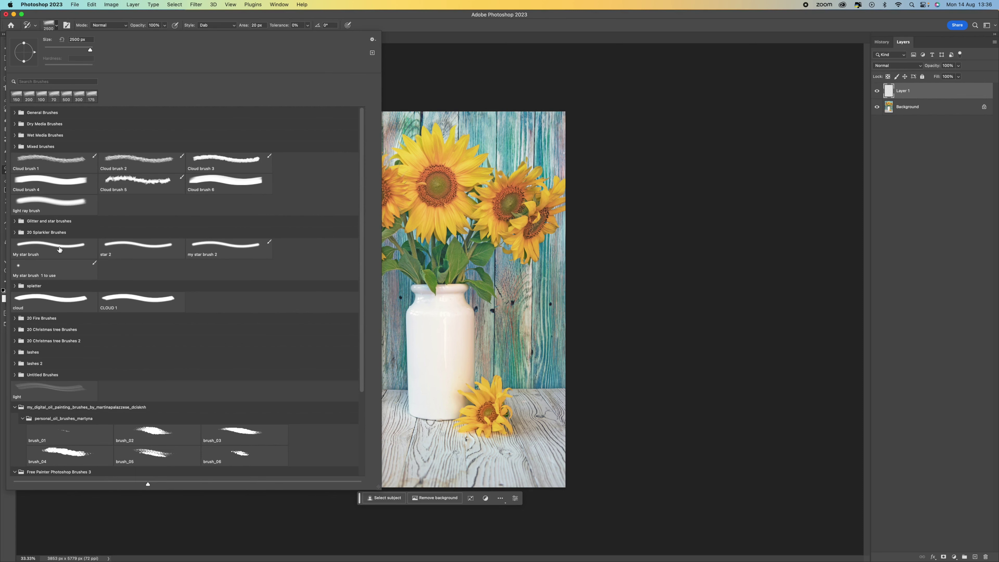
{"action": "scroll", "coordinate": [34, 236], "scroll_direction": "down", "scroll_amount": 3}
{"action": "left_click", "coordinate": [14, 364]}
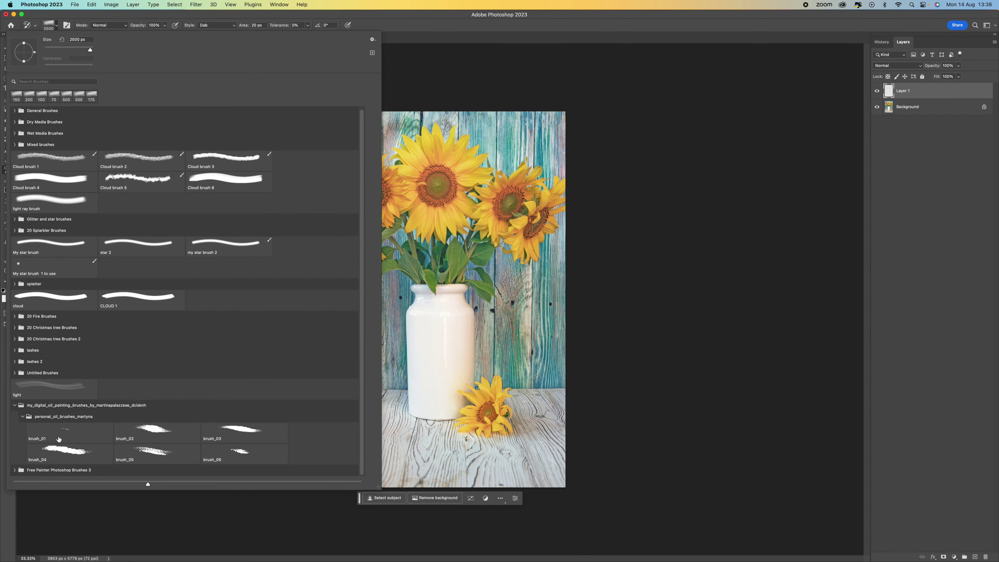
{"action": "scroll", "coordinate": [41, 467], "scroll_direction": "down", "scroll_amount": 3}
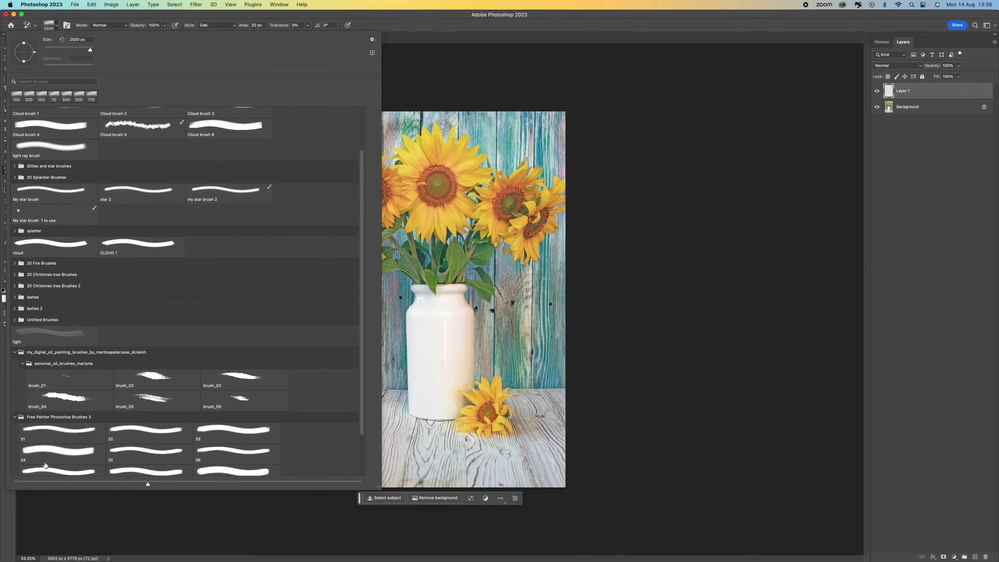
{"action": "left_click", "coordinate": [76, 387]}
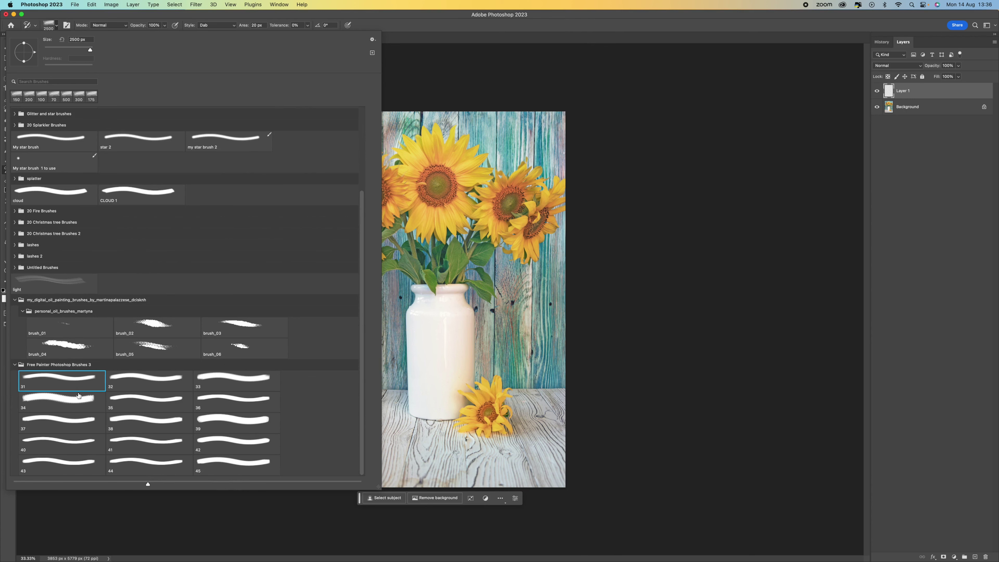
{"action": "double_click", "coordinate": [78, 395]}
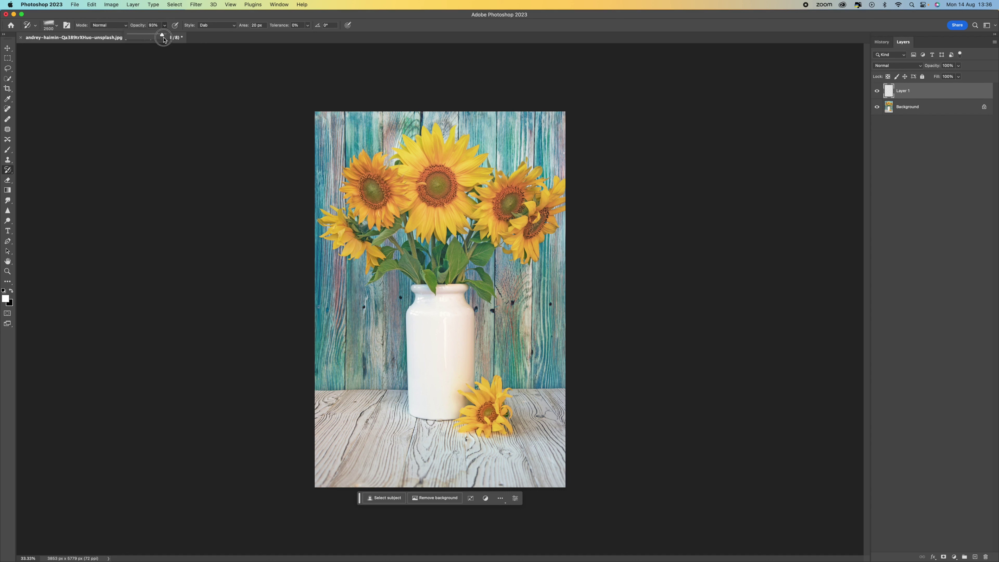
- Try the Tight Long and Loose Medium styles for the Art History Brush and return the style to Dab
{"action": "left_click", "coordinate": [217, 26]}
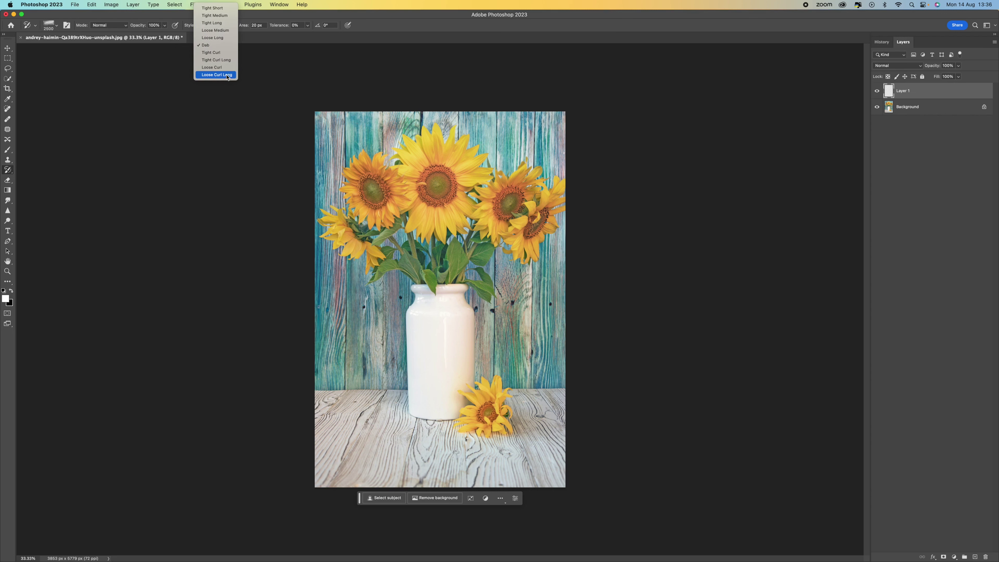
{"action": "left_click", "coordinate": [226, 23]}
{"action": "left_click", "coordinate": [224, 25]}
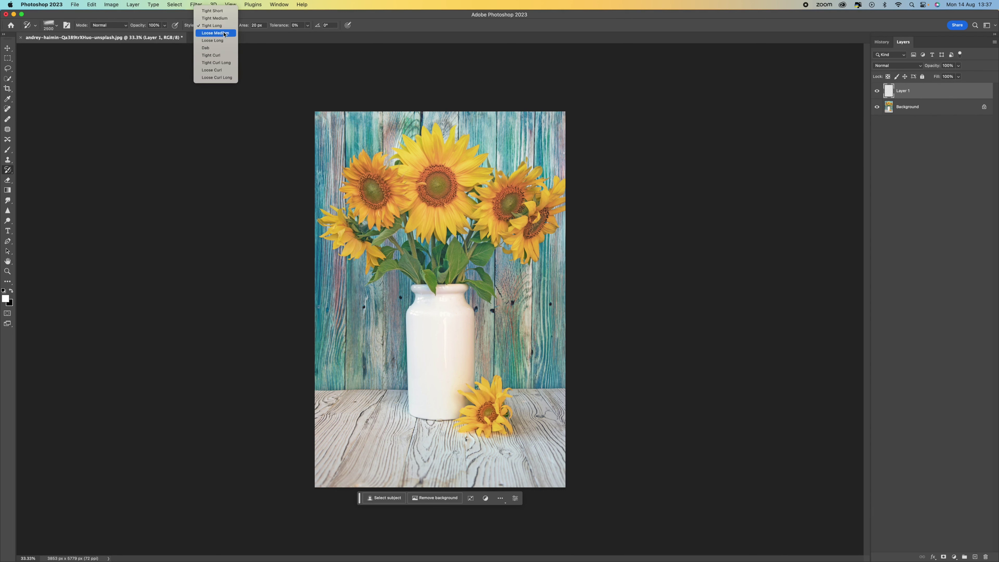
{"action": "left_click", "coordinate": [225, 33]}
{"action": "left_click", "coordinate": [224, 25]}
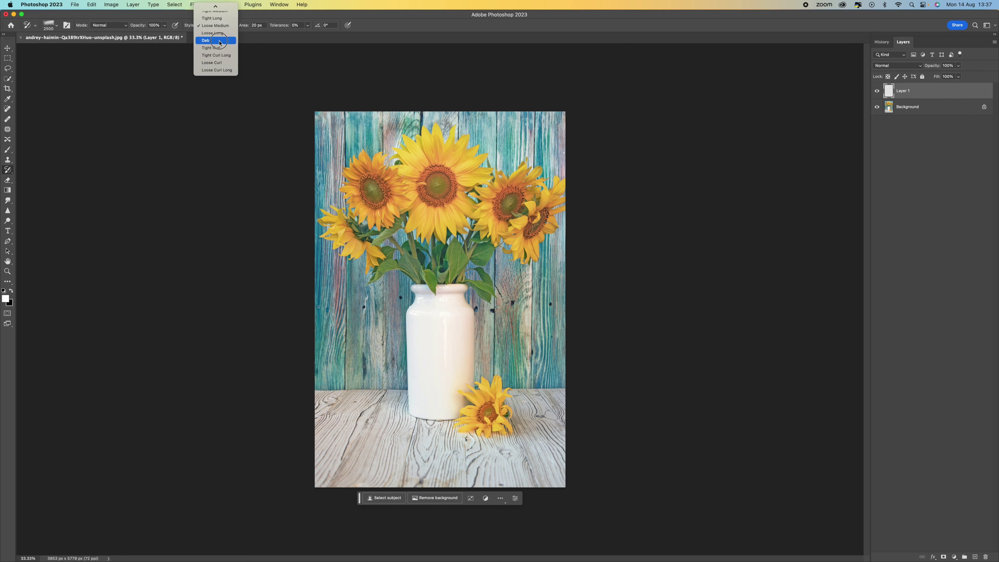
{"action": "left_click", "coordinate": [220, 41]}
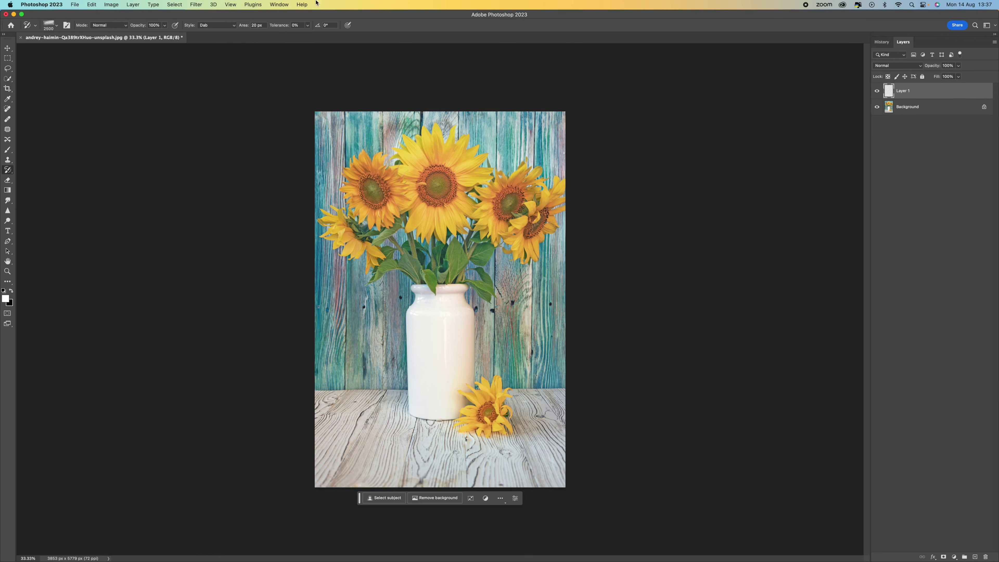
- In the brush settings, keep Spacing at 25%, enable Shape Dynamics and set the Angle Jitter to 24%
{"action": "left_click", "coordinate": [280, 5]}
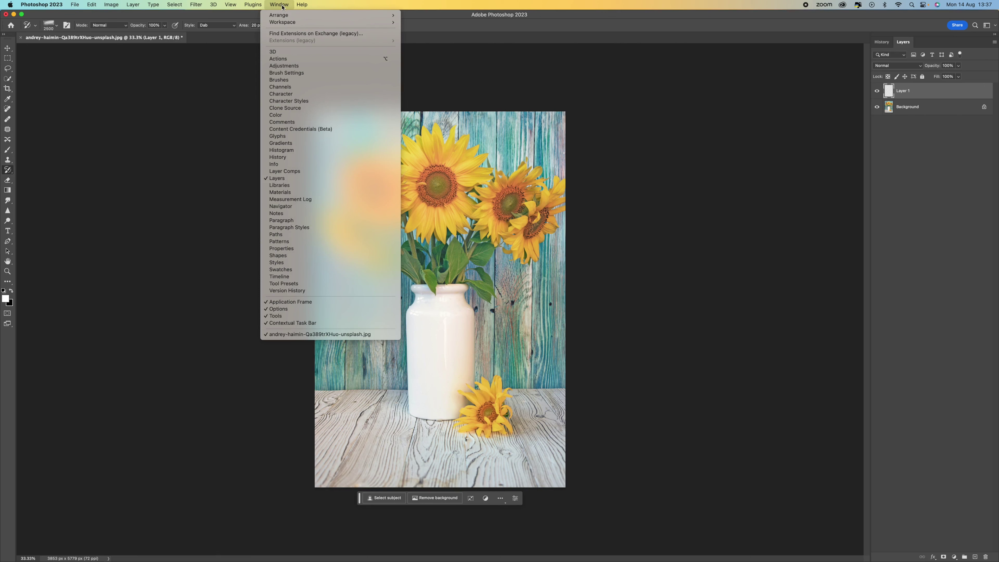
{"action": "left_click", "coordinate": [291, 73]}
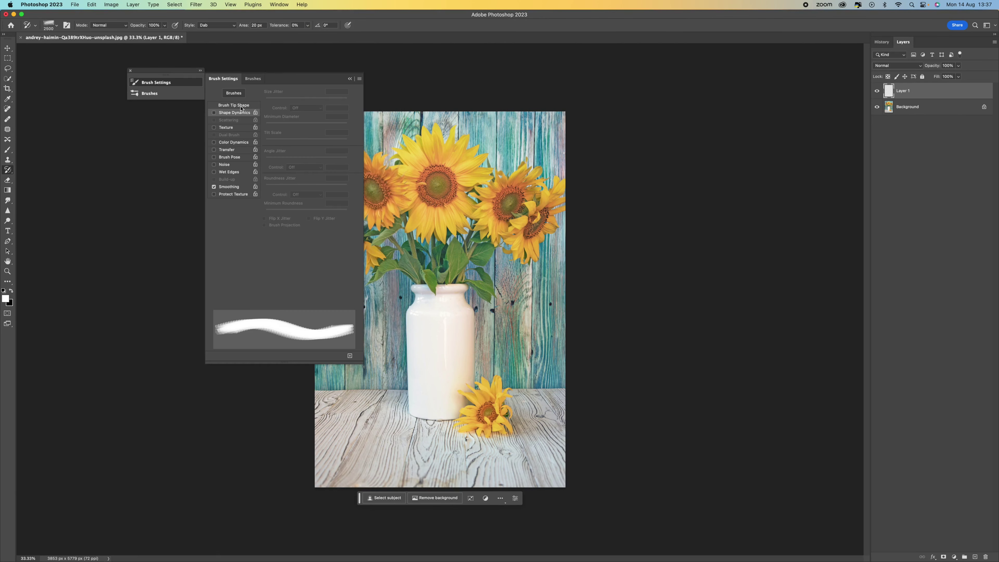
{"action": "left_click", "coordinate": [241, 107]}
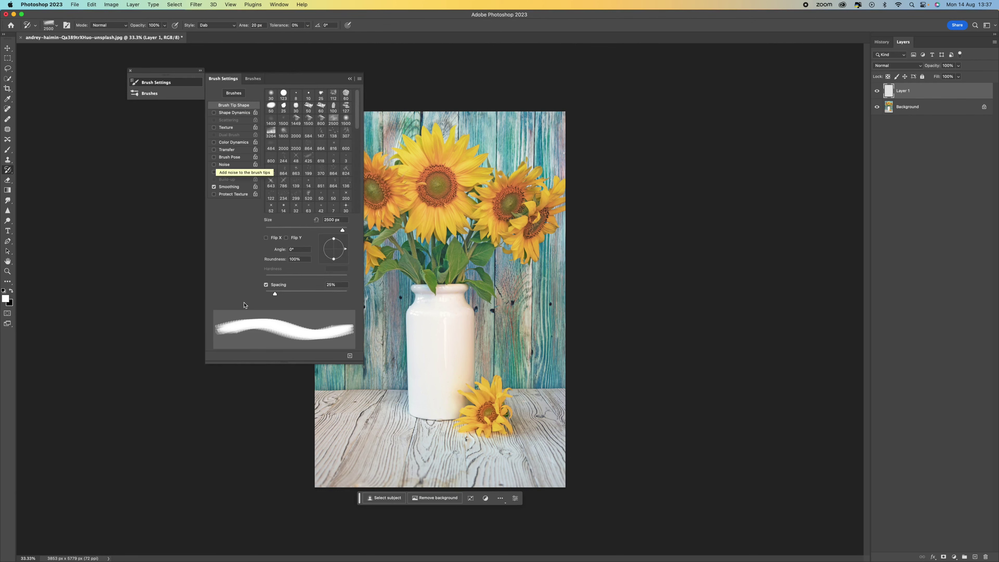
{"action": "left_click_drag", "start_coordinate": [274, 293], "coordinate": [274, 294]}
{"action": "left_click", "coordinate": [243, 114]}
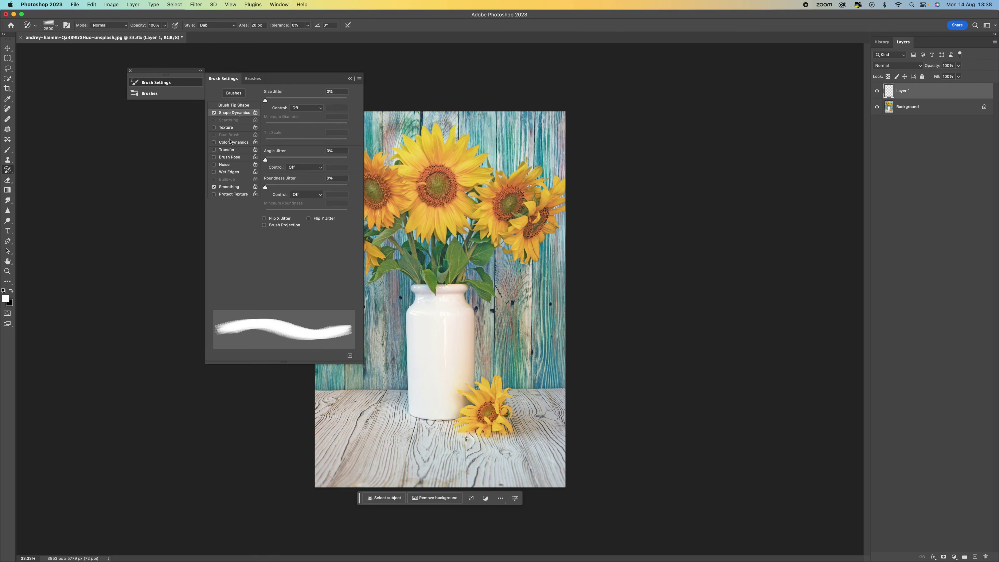
{"action": "left_click_drag", "start_coordinate": [269, 160], "coordinate": [285, 160]}
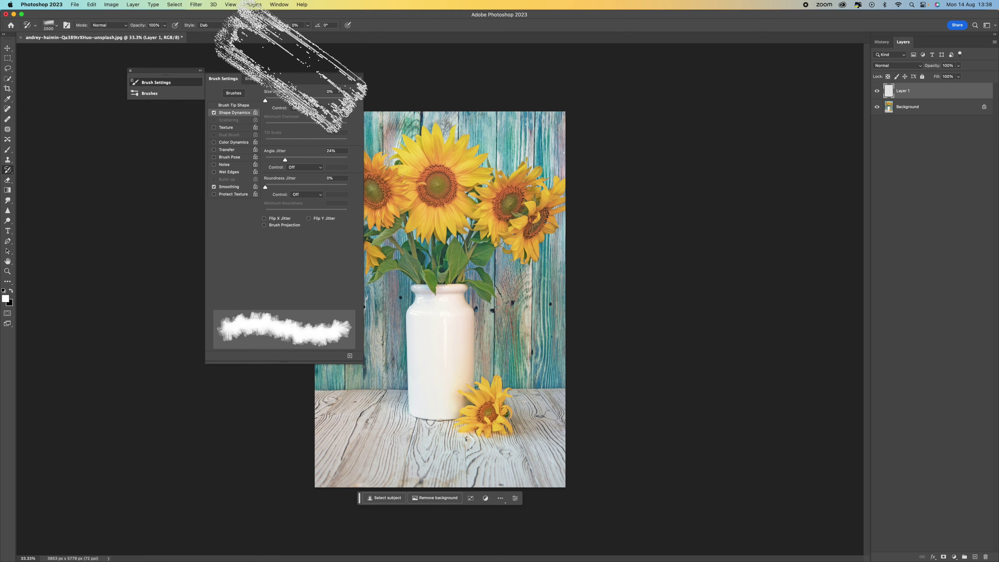
{"action": "left_click_drag", "start_coordinate": [289, 78], "coordinate": [256, 82]}
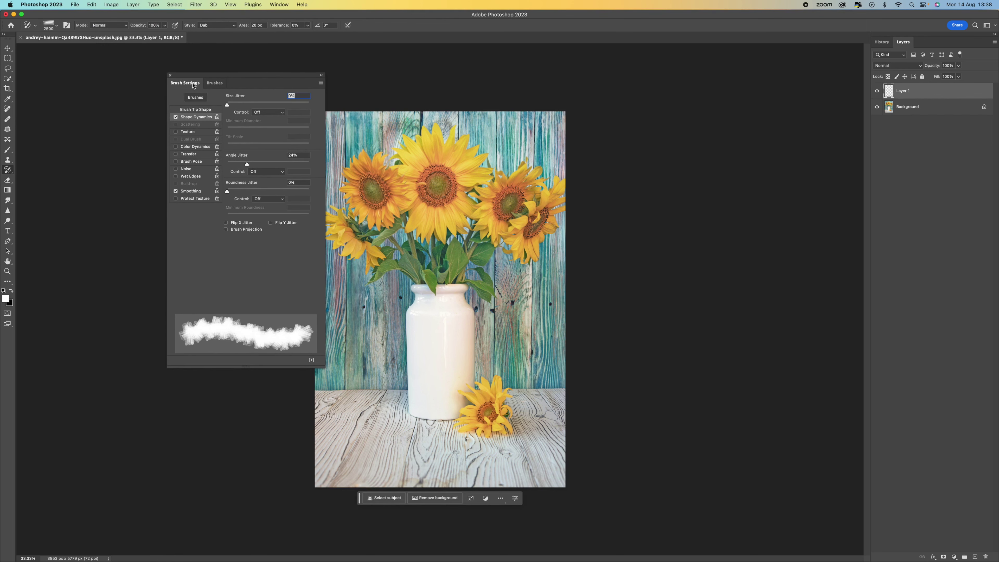
{"action": "left_click", "coordinate": [171, 77]}
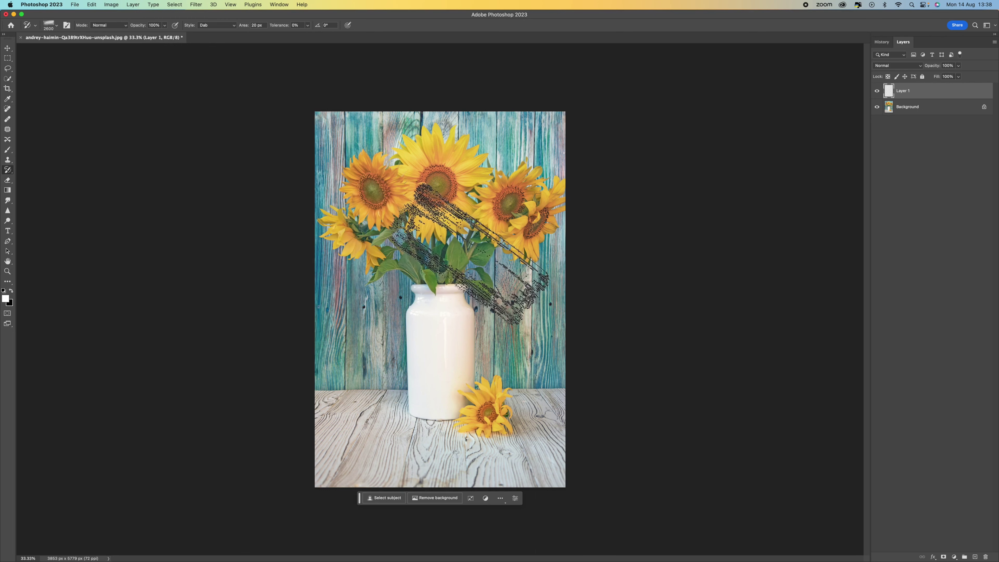
- Adjust the Art History Brush size through larger and smaller values, ending at 200 px
{"action": "key", "text": "bracketleft"}
{"action": "key", "text": "bracketleft"}
{"action": "key", "text": "bracketleft"}
{"action": "key", "text": "bracketleft"}
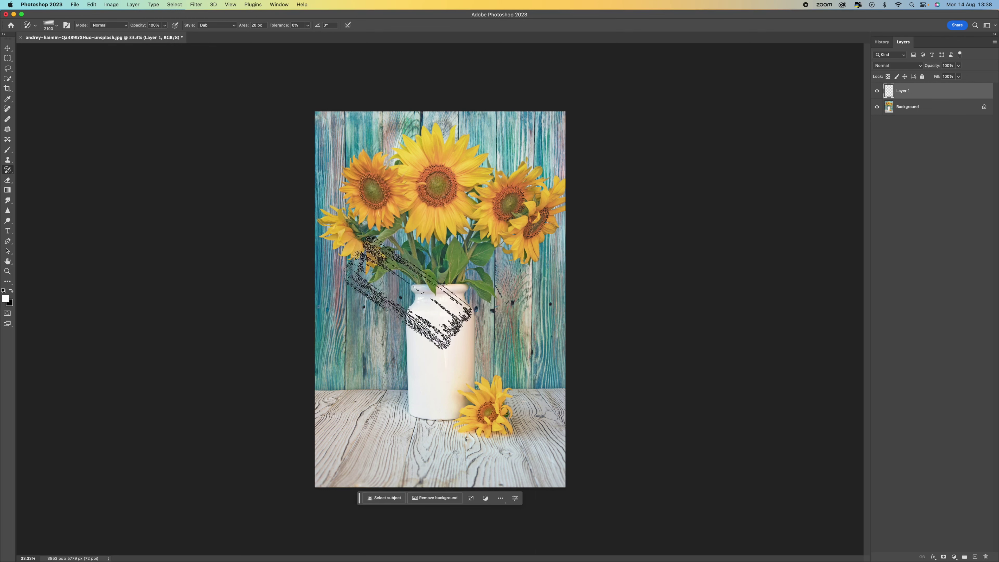
{"action": "key", "text": "bracketleft"}
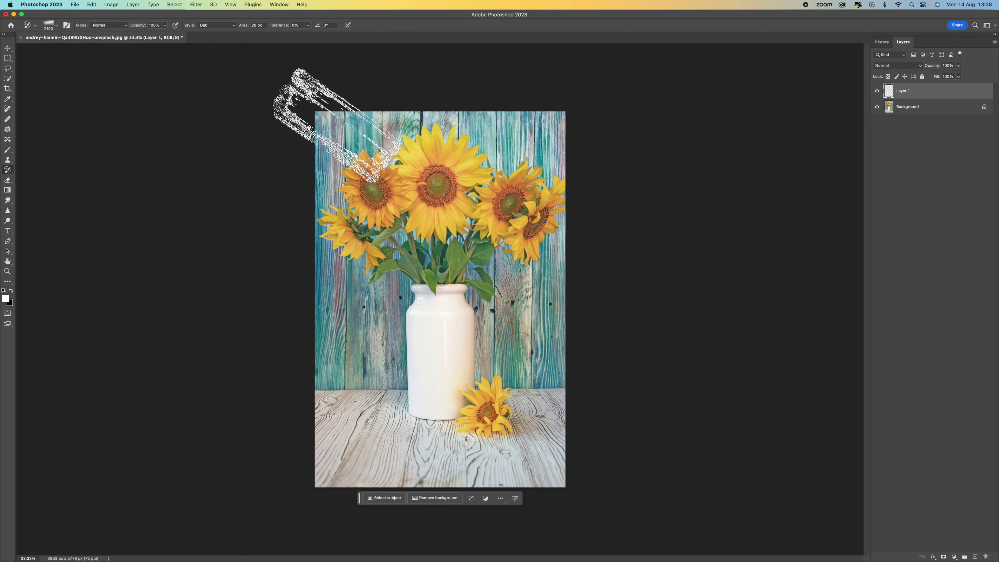
{"action": "key", "text": "bracketleft"}
{"action": "key", "text": "bracketleft"}
{"action": "key", "text": "bracketleft"}
{"action": "key", "text": "bracketleft"}
{"action": "key", "text": "bracketleft"}
{"action": "key", "text": "bracketleft"}
{"action": "key", "text": "bracketleft"}
{"action": "key", "text": "bracketleft"}
{"action": "key", "text": "bracketleft"}
{"action": "key", "text": "bracketleft"}
{"action": "key", "text": "bracketleft"}
{"action": "key", "text": "bracketleft"}
{"action": "key", "text": "bracketleft"}
{"action": "key", "text": "bracketleft"}
{"action": "key", "text": "bracketleft"}
{"action": "key", "text": "bracketleft"}
{"action": "key", "text": "bracketleft"}
{"action": "key", "text": "bracketleft"}
{"action": "key", "text": "bracketleft"}
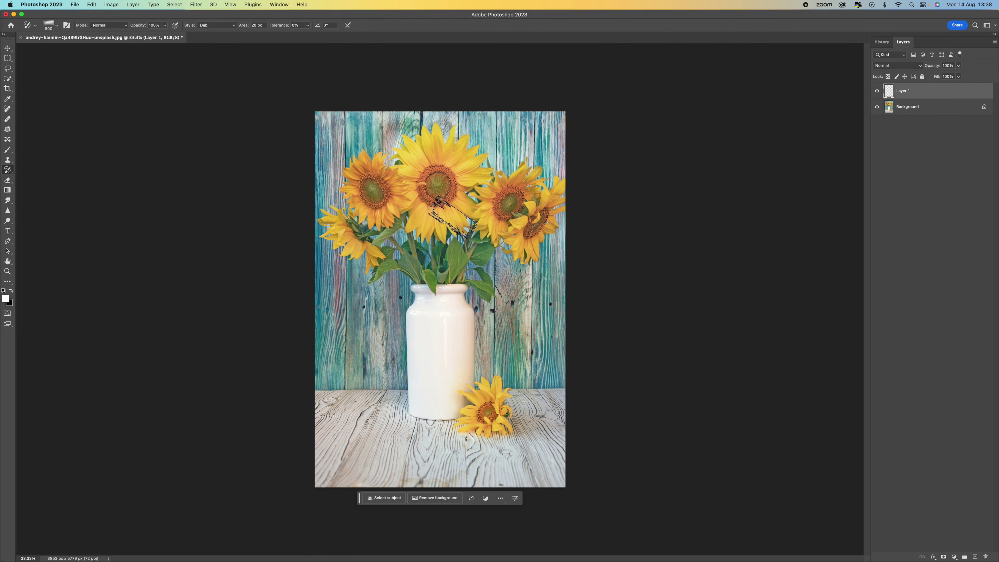
{"action": "key", "text": "bracketright"}
{"action": "key", "text": "bracketright"}
{"action": "key", "text": "bracketright"}
{"action": "key", "text": "bracketright"}
{"action": "key", "text": "bracketright"}
{"action": "key", "text": "bracketright"}
{"action": "key", "text": "bracketright"}
{"action": "key", "text": "bracketright"}
{"action": "key", "text": "bracketright"}
{"action": "key", "text": "bracketright"}
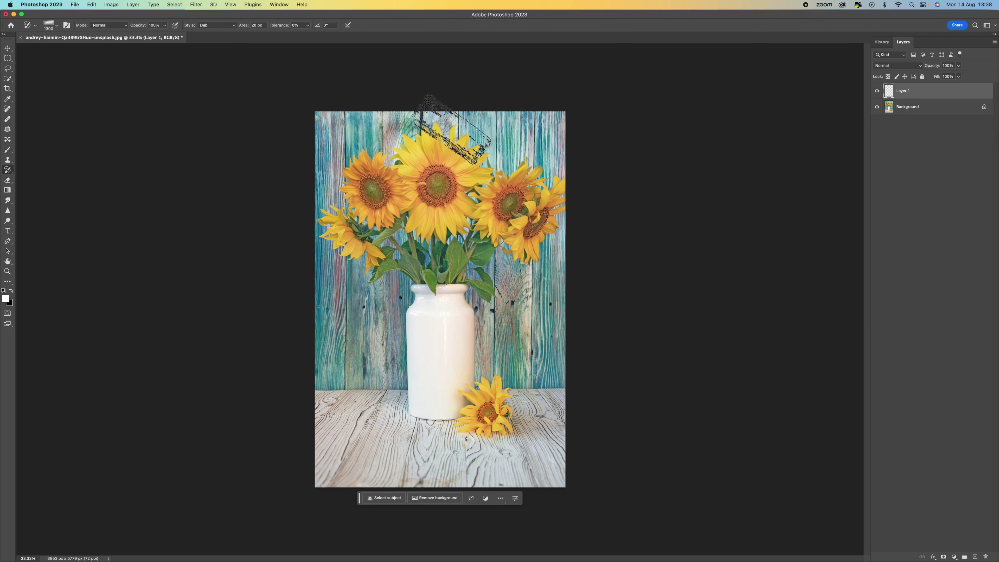
{"action": "key", "text": "bracketleft"}
{"action": "key", "text": "bracketleft"}
{"action": "key", "text": "bracketleft"}
{"action": "key", "text": "bracketleft"}
{"action": "key", "text": "bracketleft"}
{"action": "key", "text": "bracketleft"}
{"action": "key", "text": "bracketleft"}
{"action": "key", "text": "bracketleft"}
{"action": "key", "text": "bracketleft"}
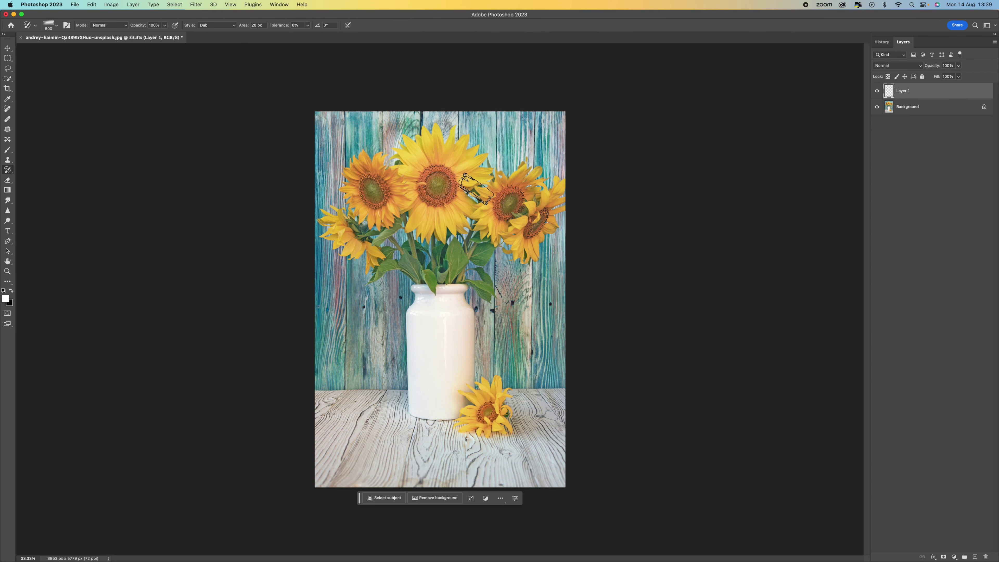
{"action": "key", "text": "bracketleft"}
{"action": "key", "text": "bracketleft"}
{"action": "key", "text": "bracketleft"}
{"action": "key", "text": "bracketleft"}
{"action": "key", "text": "bracketleft"}
{"action": "key", "text": "bracketleft"}
{"action": "key", "text": "super+equal"}
{"action": "scroll", "coordinate": [451, 172], "scroll_direction": "up", "scroll_amount": 3}
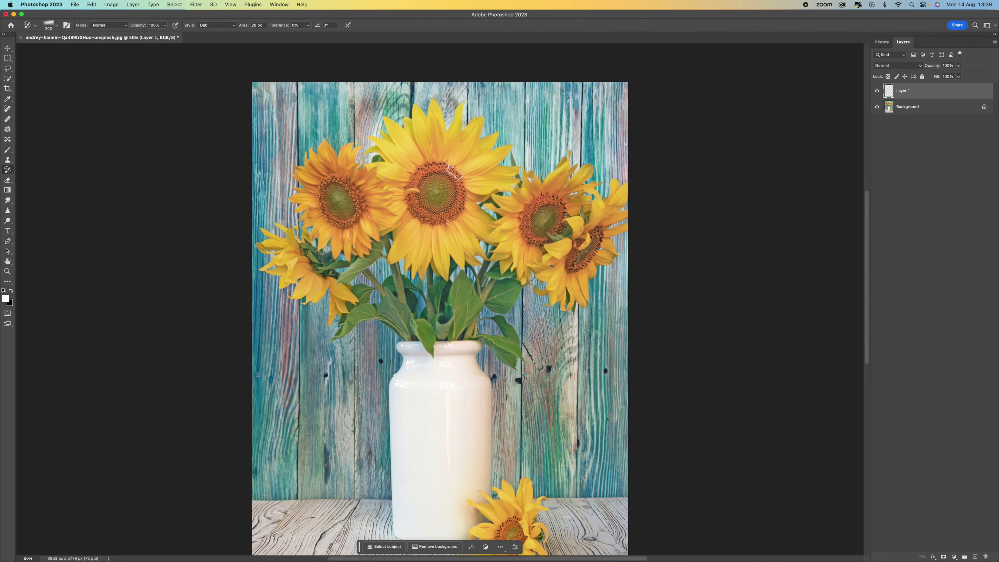
- Reduce the brush to about 100 px and paint over the centre and lower petals of the large middle sunflower
{"action": "key", "text": "bracketleft"}
{"action": "key", "text": "bracketleft"}
{"action": "key", "text": "bracketleft"}
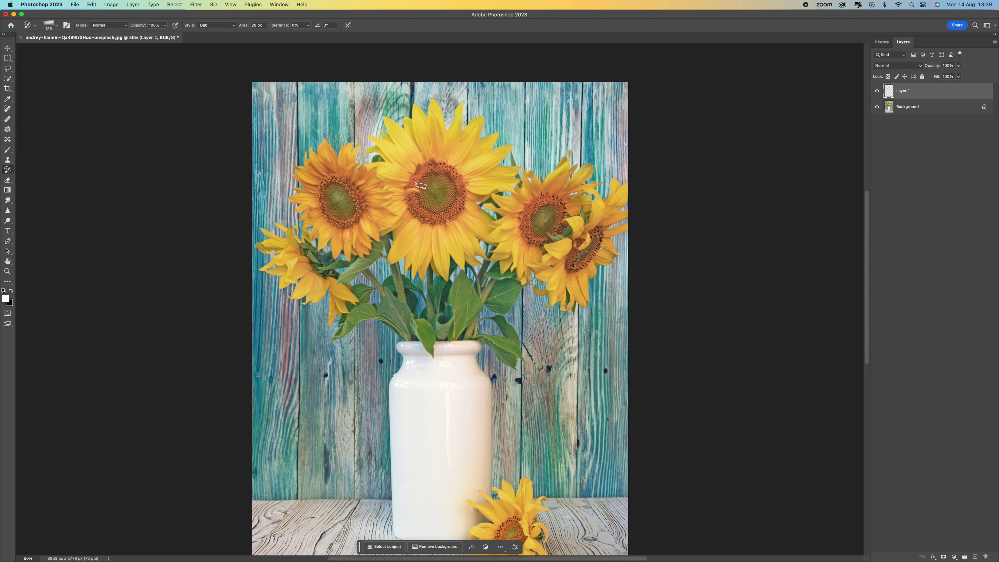
{"action": "key", "text": "bracketleft"}
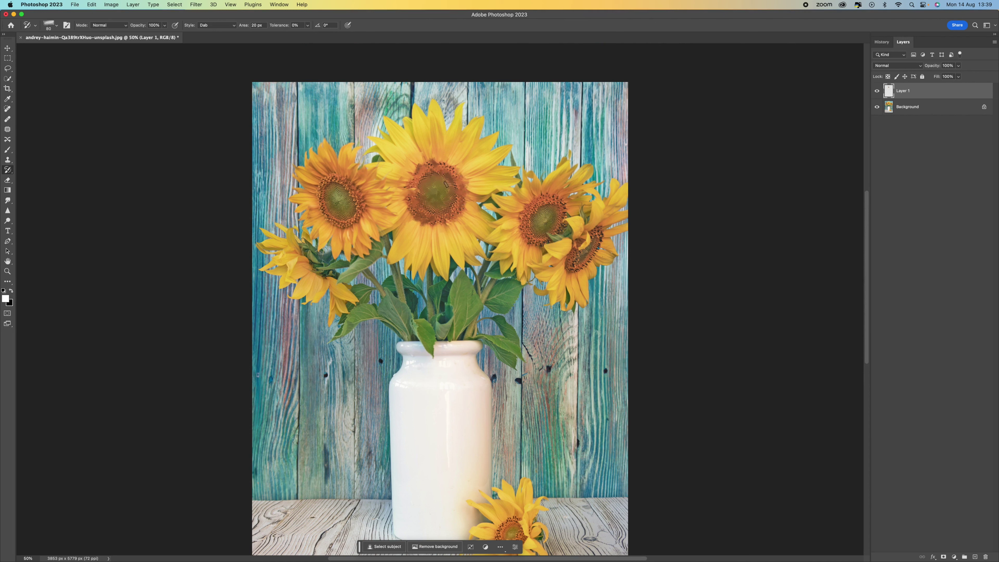
{"action": "key", "text": "bracketright"}
{"action": "mouse_move", "coordinate": [489, 234]}
{"action": "left_mouse_down"}
{"action": "mouse_move", "coordinate": [452, 210]}
{"action": "mouse_move", "coordinate": [489, 187]}
{"action": "left_mouse_up"}
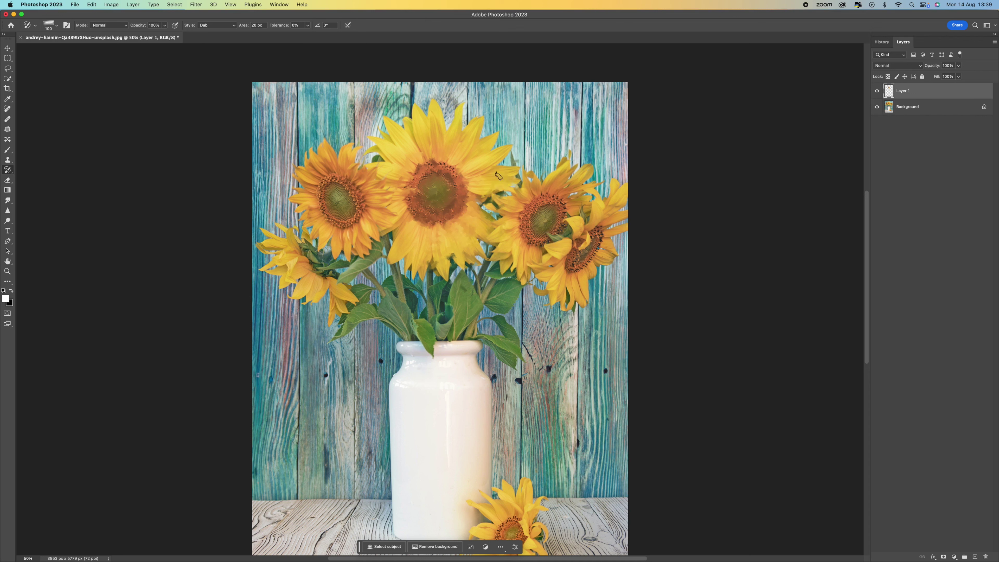
- Paint over the upper petals of the large middle sunflower, adjusting the brush size down to 70 px
{"action": "key", "text": "bracketleft"}
{"action": "mouse_move", "coordinate": [491, 139]}
{"action": "left_mouse_down"}
{"action": "mouse_move", "coordinate": [467, 147]}
{"action": "mouse_move", "coordinate": [458, 114]}
{"action": "left_mouse_up"}
{"action": "key", "text": "bracketright"}
{"action": "key", "text": "bracketright"}
{"action": "key", "text": "bracketleft"}
{"action": "key", "text": "bracketleft"}
{"action": "key", "text": "bracketleft"}
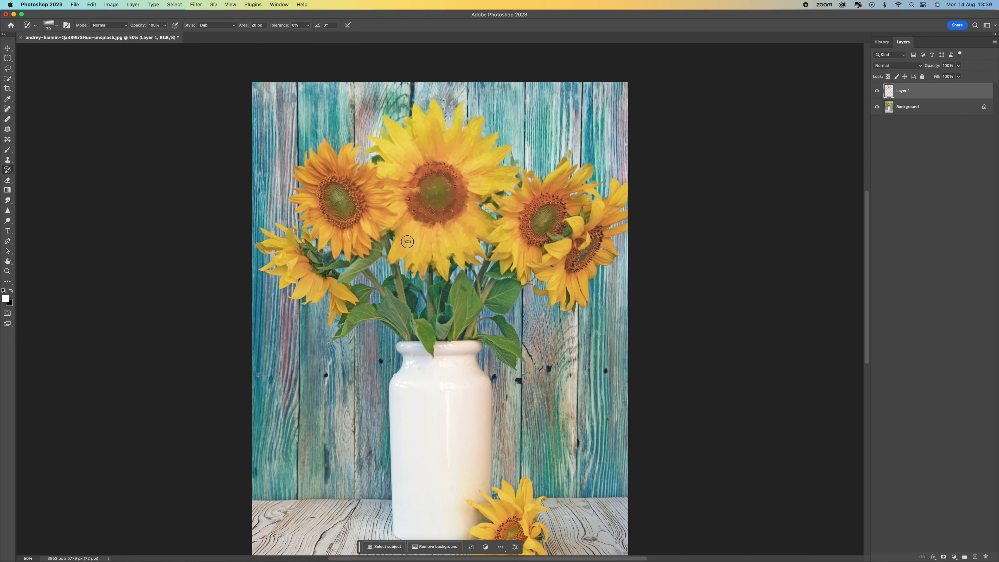
- Paint over the two sunflowers on the right side of the bouquet, varying the brush between about 50 and 80 px
{"action": "key", "text": "bracketleft"}
{"action": "key", "text": "bracketleft"}
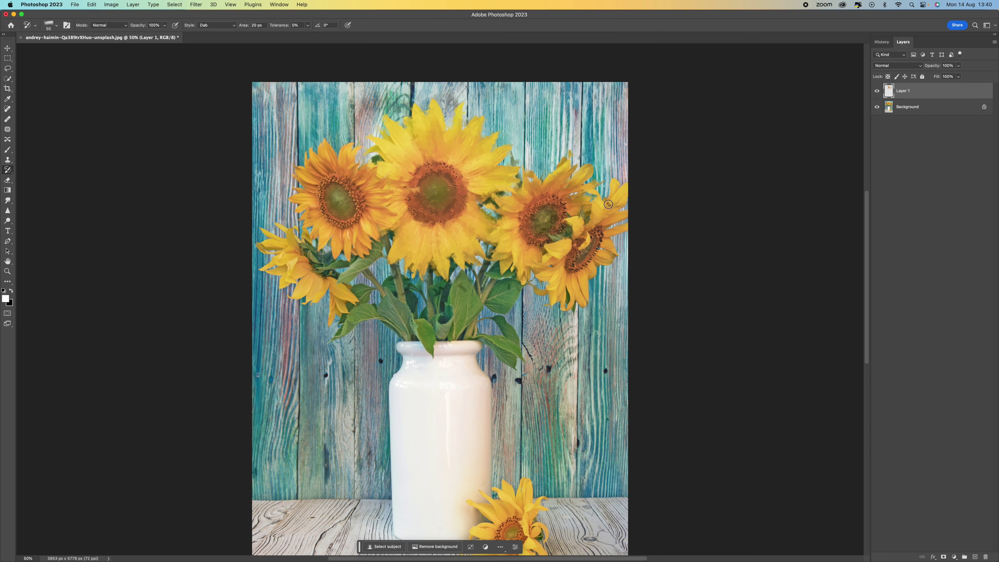
{"action": "key", "text": "bracketright"}
{"action": "key", "text": "bracketright"}
{"action": "key", "text": "bracketright"}
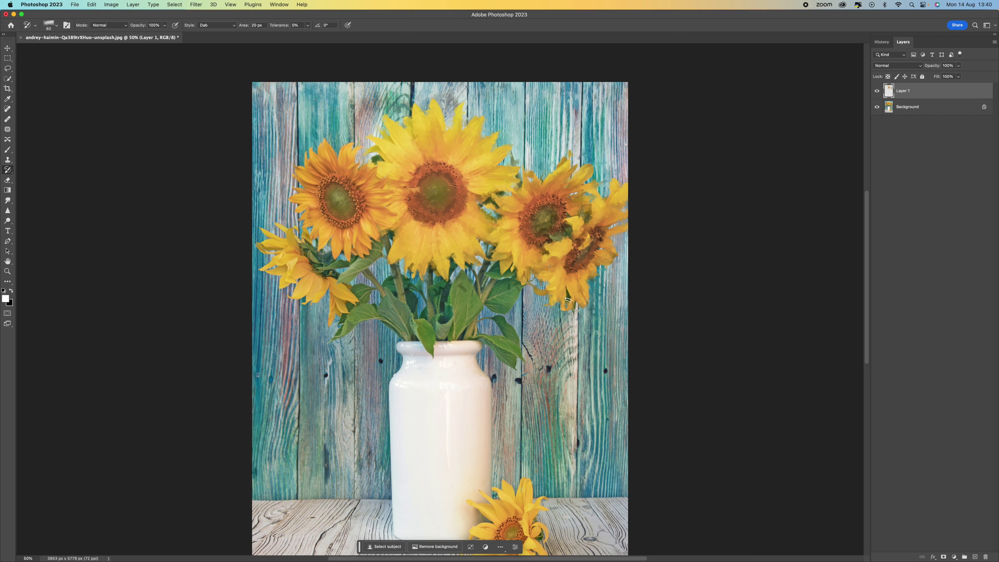
- Paint over the right and central leaves and stems above the vase with a smaller brush
{"action": "key", "text": "bracketleft"}
{"action": "mouse_move", "coordinate": [503, 302]}
{"action": "left_mouse_down"}
{"action": "mouse_move", "coordinate": [497, 284]}
{"action": "mouse_move", "coordinate": [509, 293]}
{"action": "left_mouse_up"}
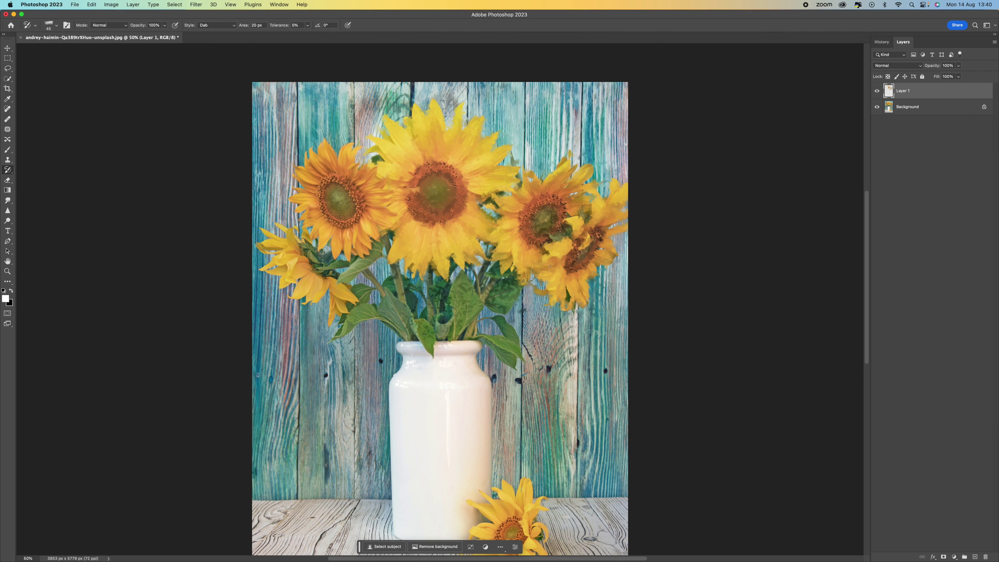
{"action": "mouse_move", "coordinate": [420, 325]}
{"action": "left_mouse_down"}
{"action": "mouse_move", "coordinate": [464, 310]}
{"action": "mouse_move", "coordinate": [464, 291]}
{"action": "mouse_move", "coordinate": [472, 301]}
{"action": "mouse_move", "coordinate": [497, 298]}
{"action": "mouse_move", "coordinate": [507, 350]}
{"action": "mouse_move", "coordinate": [497, 343]}
{"action": "mouse_move", "coordinate": [507, 350]}
{"action": "mouse_move", "coordinate": [490, 322]}
{"action": "mouse_move", "coordinate": [501, 325]}
{"action": "mouse_move", "coordinate": [489, 323]}
{"action": "mouse_move", "coordinate": [499, 333]}
{"action": "mouse_move", "coordinate": [482, 323]}
{"action": "mouse_move", "coordinate": [510, 345]}
{"action": "mouse_move", "coordinate": [495, 301]}
{"action": "mouse_move", "coordinate": [460, 327]}
{"action": "mouse_move", "coordinate": [464, 288]}
{"action": "mouse_move", "coordinate": [440, 309]}
{"action": "mouse_move", "coordinate": [437, 295]}
{"action": "mouse_move", "coordinate": [418, 324]}
{"action": "mouse_move", "coordinate": [427, 329]}
{"action": "mouse_move", "coordinate": [394, 300]}
{"action": "mouse_move", "coordinate": [401, 314]}
{"action": "mouse_move", "coordinate": [405, 272]}
{"action": "left_mouse_up"}
{"action": "key", "text": "bracketleft"}
{"action": "key", "text": "bracketleft"}
{"action": "key", "text": "bracketleft"}
{"action": "key", "text": "bracketleft"}
{"action": "key", "text": "bracketleft"}
{"action": "left_click_drag", "start_coordinate": [405, 308], "coordinate": [376, 261]}
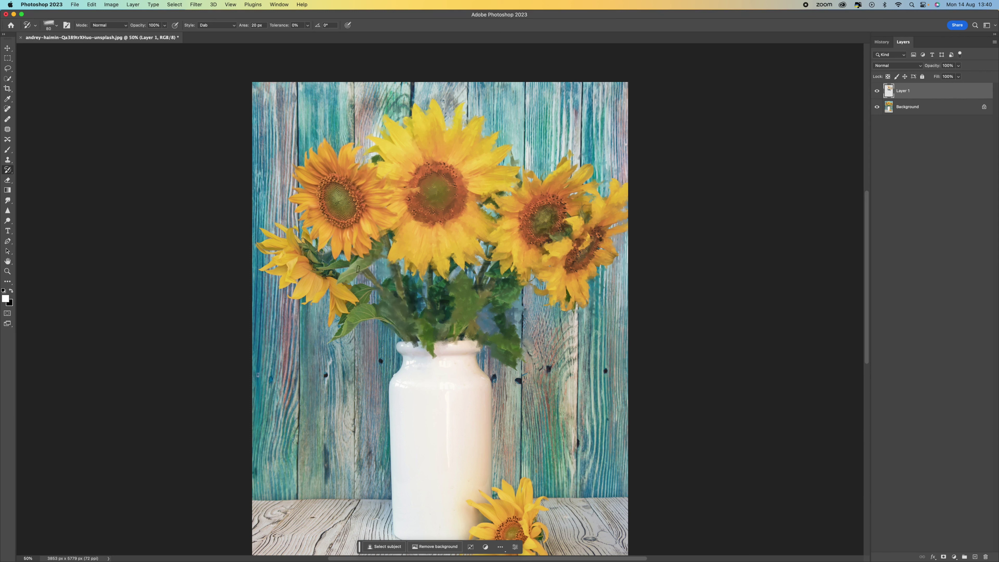
- Paint over the leaves on the lower left of the bouquet
{"action": "key", "text": "bracketright"}
{"action": "mouse_move", "coordinate": [374, 311]}
{"action": "left_mouse_down"}
{"action": "mouse_move", "coordinate": [339, 329]}
{"action": "mouse_move", "coordinate": [375, 306]}
{"action": "mouse_move", "coordinate": [359, 315]}
{"action": "mouse_move", "coordinate": [366, 287]}
{"action": "mouse_move", "coordinate": [369, 315]}
{"action": "mouse_move", "coordinate": [352, 322]}
{"action": "mouse_move", "coordinate": [387, 320]}
{"action": "mouse_move", "coordinate": [378, 313]}
{"action": "mouse_move", "coordinate": [403, 327]}
{"action": "left_mouse_up"}
{"action": "key", "text": "bracketleft"}
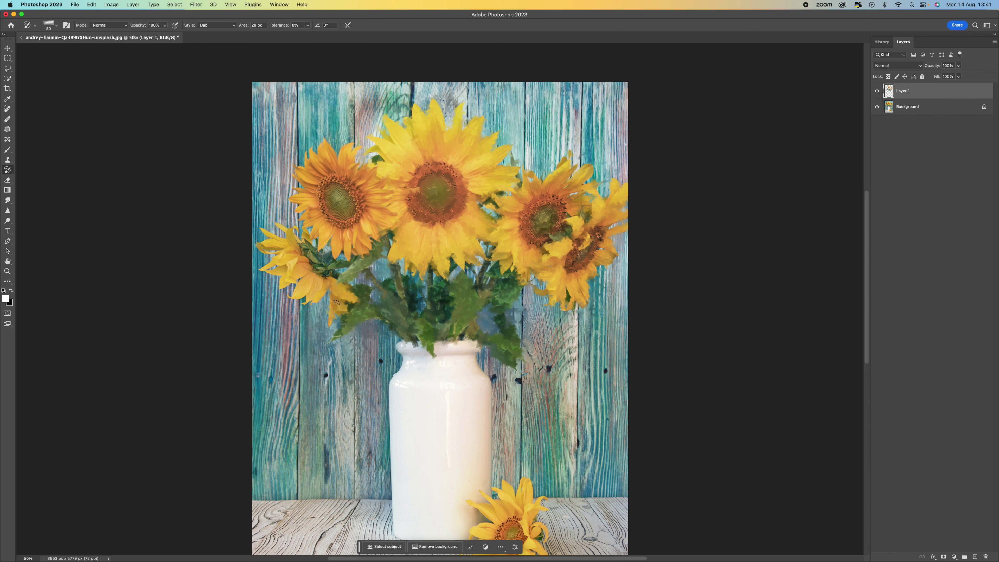
- Paint over the lower-left sunflower, adjusting the brush size to follow its petals
{"action": "key", "text": "bracketright"}
{"action": "key", "text": "bracketright"}
{"action": "mouse_move", "coordinate": [337, 297]}
{"action": "left_mouse_down"}
{"action": "mouse_move", "coordinate": [288, 267]}
{"action": "mouse_move", "coordinate": [269, 245]}
{"action": "mouse_move", "coordinate": [292, 253]}
{"action": "mouse_move", "coordinate": [271, 238]}
{"action": "mouse_move", "coordinate": [322, 260]}
{"action": "mouse_move", "coordinate": [310, 248]}
{"action": "mouse_move", "coordinate": [331, 272]}
{"action": "mouse_move", "coordinate": [345, 269]}
{"action": "mouse_move", "coordinate": [332, 303]}
{"action": "left_mouse_up"}
{"action": "key", "text": "bracketleft"}
{"action": "key", "text": "bracketleft"}
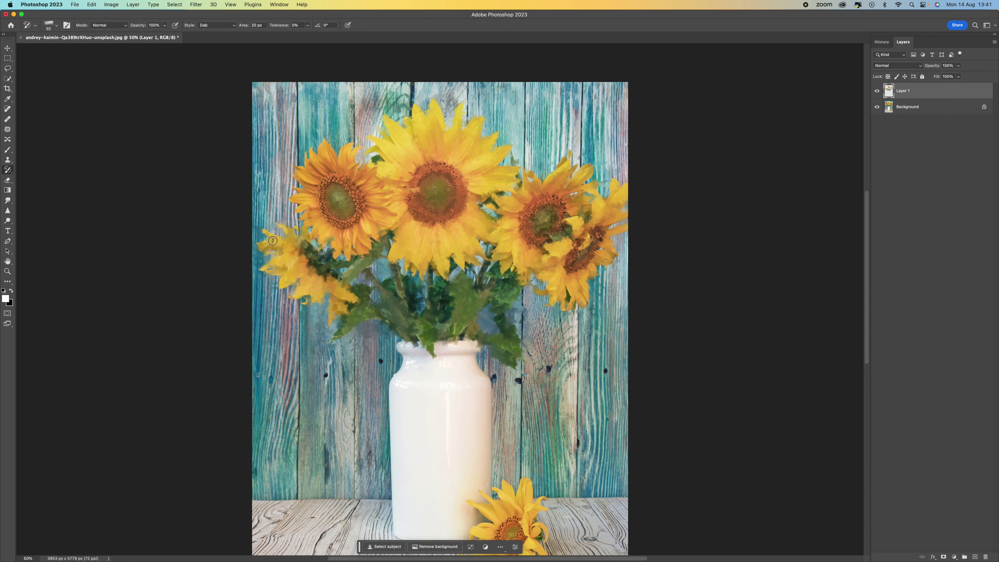
- Paint over the petals and centre of the upper-left sunflower, starting with a 100 px brush and finishing with a smaller one
{"action": "key", "text": "bracketright"}
{"action": "key", "text": "bracketright"}
{"action": "key", "text": "bracketright"}
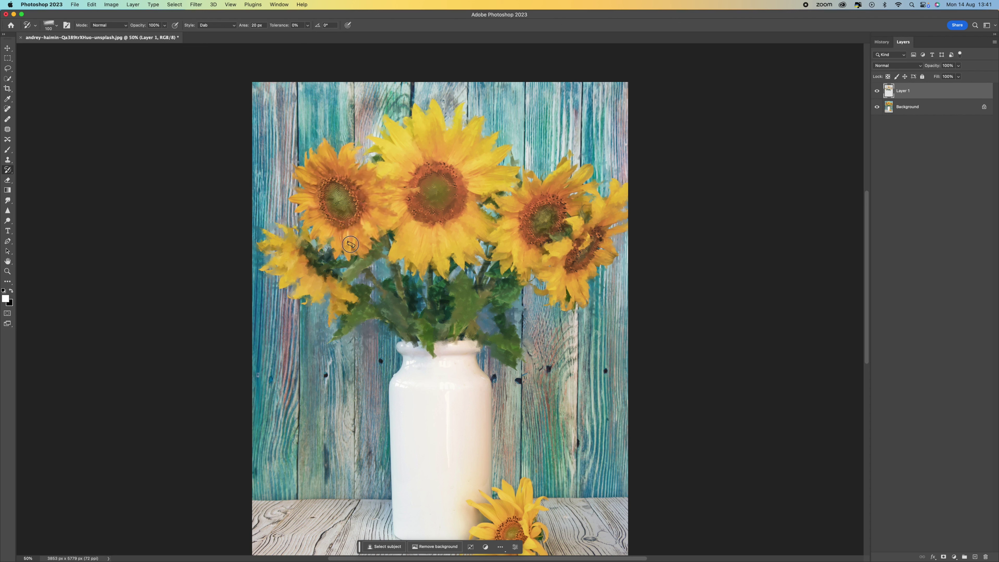
{"action": "key", "text": "bracketleft"}
{"action": "key", "text": "bracketleft"}
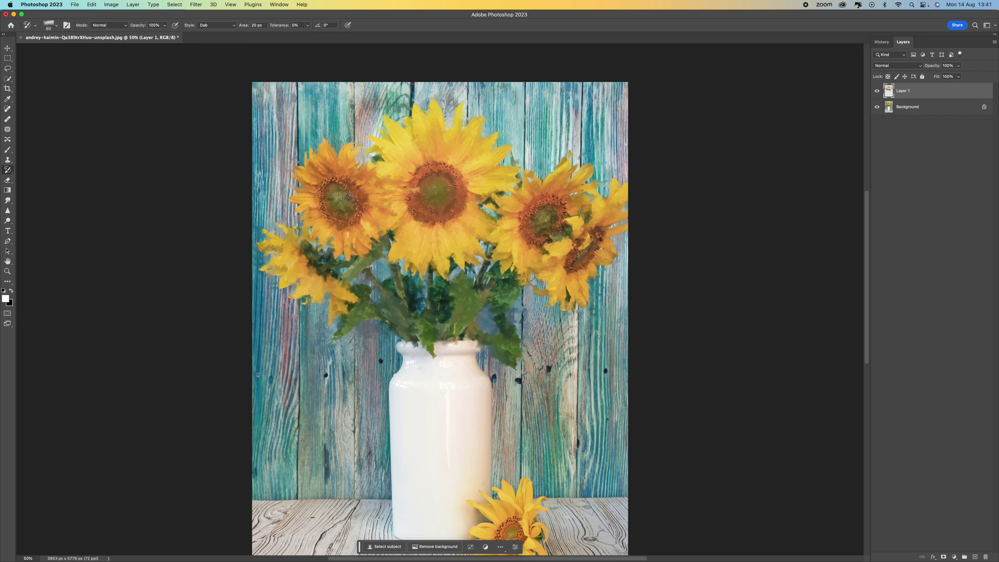
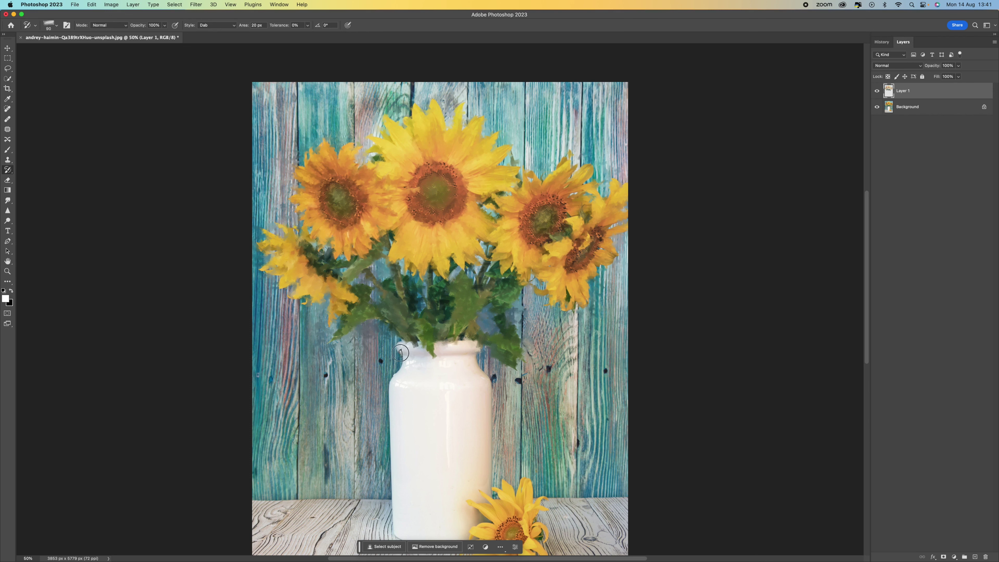
- Paint over the vase rim, then enlarge the brush to 175 px and paint the vase body
{"action": "left_click_drag", "start_coordinate": [393, 349], "coordinate": [468, 348]}
{"action": "scroll", "coordinate": [458, 351], "scroll_direction": "down", "scroll_amount": 5}
{"action": "key", "text": "]"}
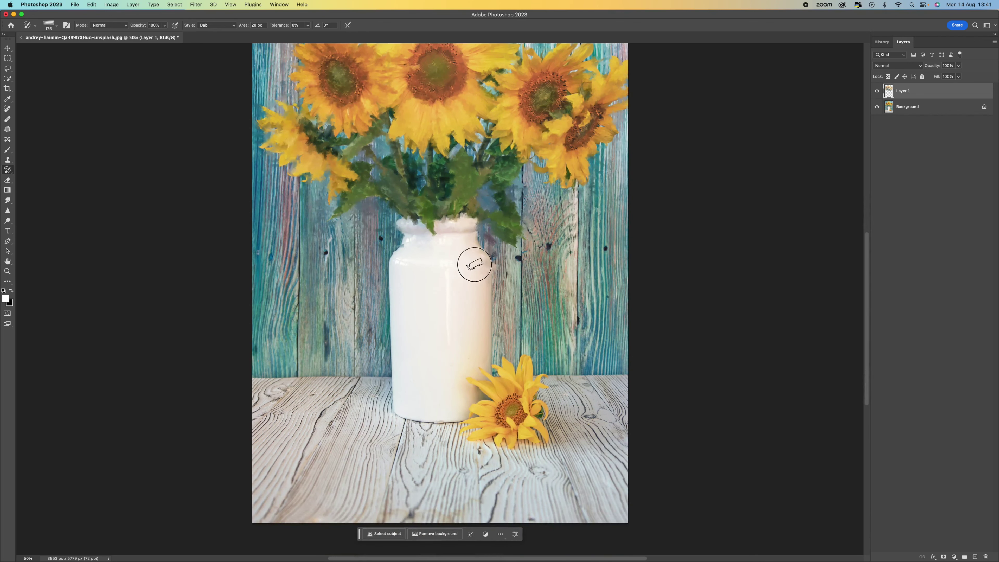
{"action": "mouse_move", "coordinate": [446, 286]}
{"action": "left_mouse_down"}
{"action": "mouse_move", "coordinate": [426, 249]}
{"action": "mouse_move", "coordinate": [402, 264]}
{"action": "mouse_move", "coordinate": [410, 405]}
{"action": "mouse_move", "coordinate": [433, 323]}
{"action": "mouse_move", "coordinate": [457, 406]}
{"action": "mouse_move", "coordinate": [472, 338]}
{"action": "mouse_move", "coordinate": [453, 328]}
{"action": "mouse_move", "coordinate": [446, 286]}
{"action": "left_mouse_up"}
- Reduce the brush and paint over the single sunflower lying beside the vase, finishing its edges at about 40 px
{"action": "key", "text": "["}
{"action": "key", "text": "["}
{"action": "key", "text": "["}
{"action": "mouse_move", "coordinate": [530, 390]}
{"action": "left_mouse_down"}
{"action": "mouse_move", "coordinate": [514, 367]}
{"action": "mouse_move", "coordinate": [513, 387]}
{"action": "mouse_move", "coordinate": [505, 381]}
{"action": "mouse_move", "coordinate": [511, 392]}
{"action": "mouse_move", "coordinate": [488, 383]}
{"action": "mouse_move", "coordinate": [481, 404]}
{"action": "mouse_move", "coordinate": [520, 435]}
{"action": "left_mouse_up"}
{"action": "key", "text": "["}
{"action": "key", "text": "["}
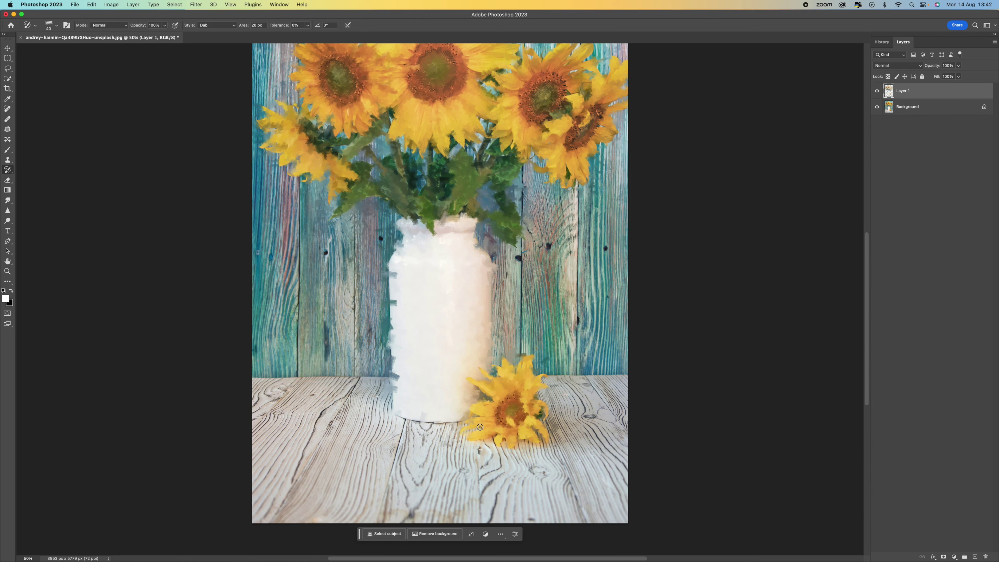
- Toggle the visibility of Layer 1 to compare the painted version with the original photo
{"action": "left_click", "coordinate": [877, 91]}
{"action": "left_click", "coordinate": [877, 91]}
{"action": "left_click", "coordinate": [877, 91]}
{"action": "left_click", "coordinate": [877, 91]}
{"action": "left_click", "coordinate": [877, 91]}
{"action": "left_click", "coordinate": [877, 91]}
- Enlarge the brush and paint over the wooden tabletop and the lower-left background boards
{"action": "key", "text": "bracketright"}
{"action": "key", "text": "bracketright"}
{"action": "key", "text": "bracketright"}
{"action": "key", "text": "bracketright"}
{"action": "key", "text": "bracketright"}
{"action": "left_click_drag", "start_coordinate": [290, 393], "coordinate": [361, 395]}
{"action": "mouse_move", "coordinate": [279, 524]}
{"action": "left_mouse_down"}
{"action": "mouse_move", "coordinate": [270, 453]}
{"action": "mouse_move", "coordinate": [283, 430]}
{"action": "mouse_move", "coordinate": [315, 501]}
{"action": "mouse_move", "coordinate": [377, 401]}
{"action": "mouse_move", "coordinate": [382, 449]}
{"action": "mouse_move", "coordinate": [386, 421]}
{"action": "mouse_move", "coordinate": [423, 439]}
{"action": "mouse_move", "coordinate": [461, 437]}
{"action": "mouse_move", "coordinate": [467, 513]}
{"action": "mouse_move", "coordinate": [411, 504]}
{"action": "mouse_move", "coordinate": [417, 462]}
{"action": "mouse_move", "coordinate": [390, 438]}
{"action": "mouse_move", "coordinate": [464, 487]}
{"action": "mouse_move", "coordinate": [506, 459]}
{"action": "mouse_move", "coordinate": [511, 500]}
{"action": "mouse_move", "coordinate": [551, 507]}
{"action": "mouse_move", "coordinate": [622, 477]}
{"action": "mouse_move", "coordinate": [588, 493]}
{"action": "mouse_move", "coordinate": [599, 463]}
{"action": "mouse_move", "coordinate": [565, 404]}
{"action": "mouse_move", "coordinate": [618, 378]}
{"action": "mouse_move", "coordinate": [614, 386]}
{"action": "mouse_move", "coordinate": [608, 367]}
{"action": "mouse_move", "coordinate": [625, 147]}
{"action": "mouse_move", "coordinate": [592, 248]}
{"action": "mouse_move", "coordinate": [567, 229]}
{"action": "mouse_move", "coordinate": [581, 209]}
{"action": "mouse_move", "coordinate": [557, 207]}
{"action": "mouse_move", "coordinate": [536, 166]}
{"action": "mouse_move", "coordinate": [548, 257]}
{"action": "mouse_move", "coordinate": [578, 317]}
{"action": "mouse_move", "coordinate": [572, 257]}
{"action": "mouse_move", "coordinate": [569, 363]}
{"action": "mouse_move", "coordinate": [530, 318]}
{"action": "mouse_move", "coordinate": [520, 329]}
{"action": "mouse_move", "coordinate": [524, 257]}
{"action": "mouse_move", "coordinate": [513, 260]}
{"action": "mouse_move", "coordinate": [508, 285]}
{"action": "mouse_move", "coordinate": [416, 294]}
{"action": "mouse_move", "coordinate": [362, 316]}
{"action": "mouse_move", "coordinate": [366, 358]}
{"action": "mouse_move", "coordinate": [365, 219]}
{"action": "mouse_move", "coordinate": [342, 297]}
{"action": "mouse_move", "coordinate": [311, 191]}
{"action": "mouse_move", "coordinate": [279, 191]}
{"action": "mouse_move", "coordinate": [261, 163]}
{"action": "mouse_move", "coordinate": [271, 365]}
{"action": "mouse_move", "coordinate": [275, 267]}
{"action": "left_mouse_up"}
- Paint over the wooden background around the vase, adjusting the brush size down to 100 px
{"action": "key", "text": "bracketleft"}
{"action": "key", "text": "bracketright"}
{"action": "key", "text": "bracketright"}
{"action": "key", "text": "bracketleft"}
{"action": "key", "text": "bracketleft"}
{"action": "key", "text": "bracketleft"}
{"action": "mouse_move", "coordinate": [275, 307]}
{"action": "left_mouse_down"}
{"action": "mouse_move", "coordinate": [284, 253]}
{"action": "mouse_move", "coordinate": [306, 236]}
{"action": "mouse_move", "coordinate": [317, 354]}
{"action": "mouse_move", "coordinate": [312, 328]}
{"action": "mouse_move", "coordinate": [377, 325]}
{"action": "mouse_move", "coordinate": [310, 331]}
{"action": "mouse_move", "coordinate": [292, 352]}
{"action": "mouse_move", "coordinate": [263, 316]}
{"action": "mouse_move", "coordinate": [311, 336]}
{"action": "mouse_move", "coordinate": [381, 315]}
{"action": "mouse_move", "coordinate": [364, 323]}
{"action": "mouse_move", "coordinate": [382, 331]}
{"action": "mouse_move", "coordinate": [371, 346]}
{"action": "mouse_move", "coordinate": [396, 362]}
{"action": "mouse_move", "coordinate": [382, 302]}
{"action": "mouse_move", "coordinate": [388, 273]}
{"action": "left_mouse_up"}
{"action": "key", "text": "bracketleft"}
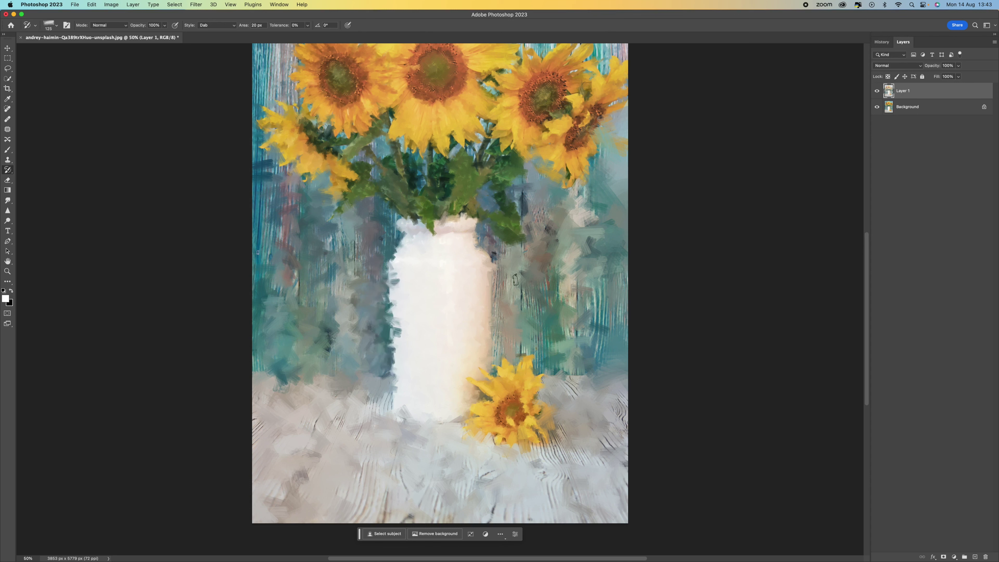
{"action": "key", "text": "bracketleft"}
- Paint over the upper background boards along the left edge and above the sunflowers
{"action": "scroll", "coordinate": [316, 284], "scroll_direction": "up", "scroll_amount": 5}
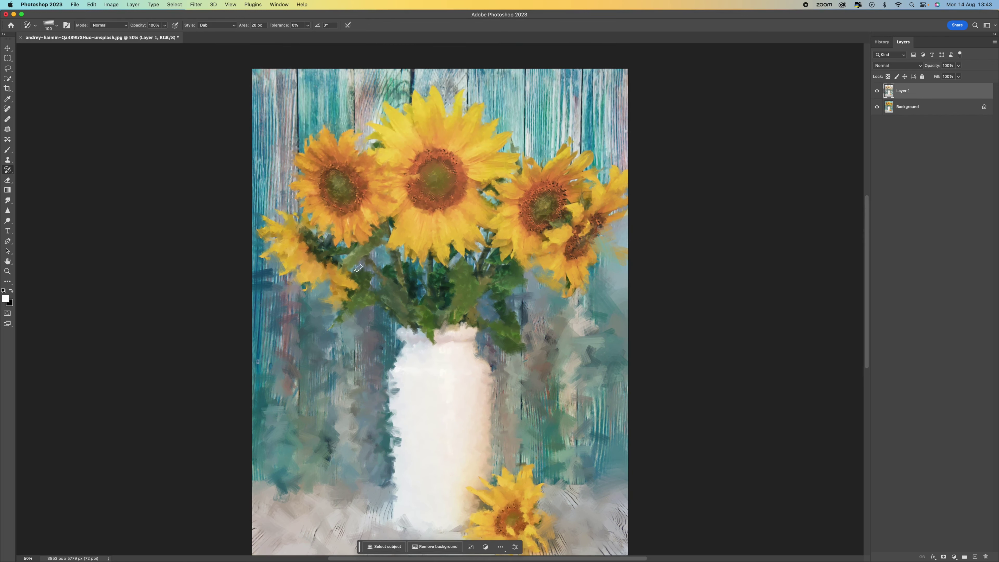
{"action": "mouse_move", "coordinate": [258, 90]}
{"action": "left_mouse_down"}
{"action": "mouse_move", "coordinate": [275, 73]}
{"action": "mouse_move", "coordinate": [242, 65]}
{"action": "mouse_move", "coordinate": [353, 75]}
{"action": "mouse_move", "coordinate": [284, 111]}
{"action": "mouse_move", "coordinate": [288, 134]}
{"action": "mouse_move", "coordinate": [274, 98]}
{"action": "mouse_move", "coordinate": [268, 180]}
{"action": "mouse_move", "coordinate": [278, 183]}
{"action": "mouse_move", "coordinate": [279, 157]}
{"action": "mouse_move", "coordinate": [269, 197]}
{"action": "left_mouse_up"}
{"action": "key", "text": "bracketleft"}
{"action": "key", "text": "bracketleft"}
{"action": "mouse_move", "coordinate": [294, 79]}
{"action": "left_mouse_down"}
{"action": "mouse_move", "coordinate": [410, 72]}
{"action": "mouse_move", "coordinate": [373, 112]}
{"action": "mouse_move", "coordinate": [364, 115]}
{"action": "mouse_move", "coordinate": [357, 94]}
{"action": "left_mouse_up"}
{"action": "mouse_move", "coordinate": [462, 77]}
{"action": "left_mouse_down"}
{"action": "mouse_move", "coordinate": [447, 96]}
{"action": "mouse_move", "coordinate": [512, 70]}
{"action": "mouse_move", "coordinate": [507, 104]}
{"action": "mouse_move", "coordinate": [497, 107]}
{"action": "mouse_move", "coordinate": [512, 75]}
{"action": "mouse_move", "coordinate": [507, 119]}
{"action": "mouse_move", "coordinate": [520, 114]}
{"action": "mouse_move", "coordinate": [520, 135]}
{"action": "mouse_move", "coordinate": [531, 70]}
{"action": "mouse_move", "coordinate": [520, 73]}
{"action": "mouse_move", "coordinate": [607, 68]}
{"action": "mouse_move", "coordinate": [625, 151]}
{"action": "mouse_move", "coordinate": [614, 157]}
{"action": "mouse_move", "coordinate": [609, 116]}
{"action": "mouse_move", "coordinate": [594, 122]}
{"action": "mouse_move", "coordinate": [572, 108]}
{"action": "mouse_move", "coordinate": [545, 127]}
{"action": "mouse_move", "coordinate": [556, 146]}
{"action": "mouse_move", "coordinate": [563, 104]}
{"action": "left_mouse_up"}
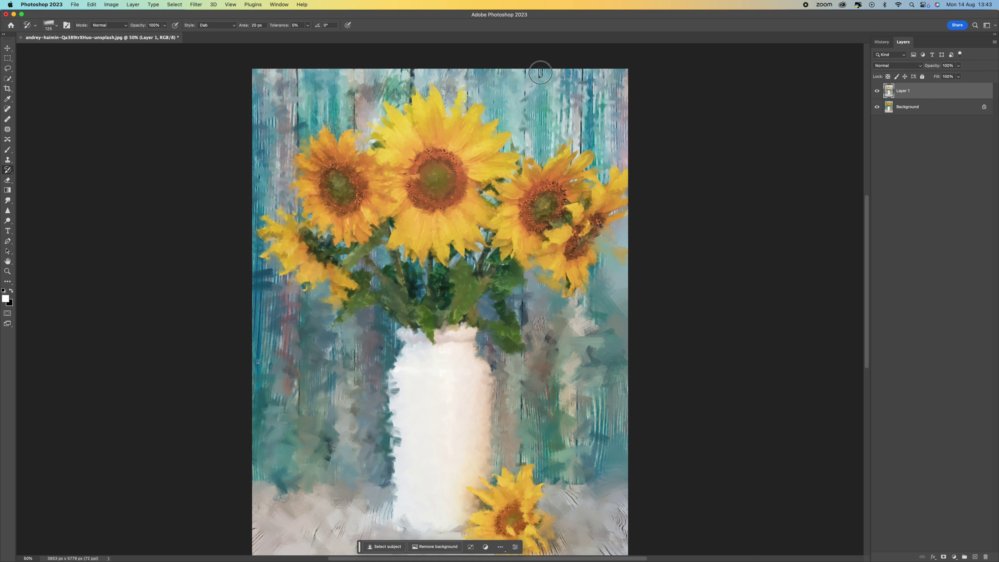
- Paint over the background on the right with a larger brush, then fill around the right sunflowers at 100 px
{"action": "key", "text": "bracketright"}
{"action": "key", "text": "bracketright"}
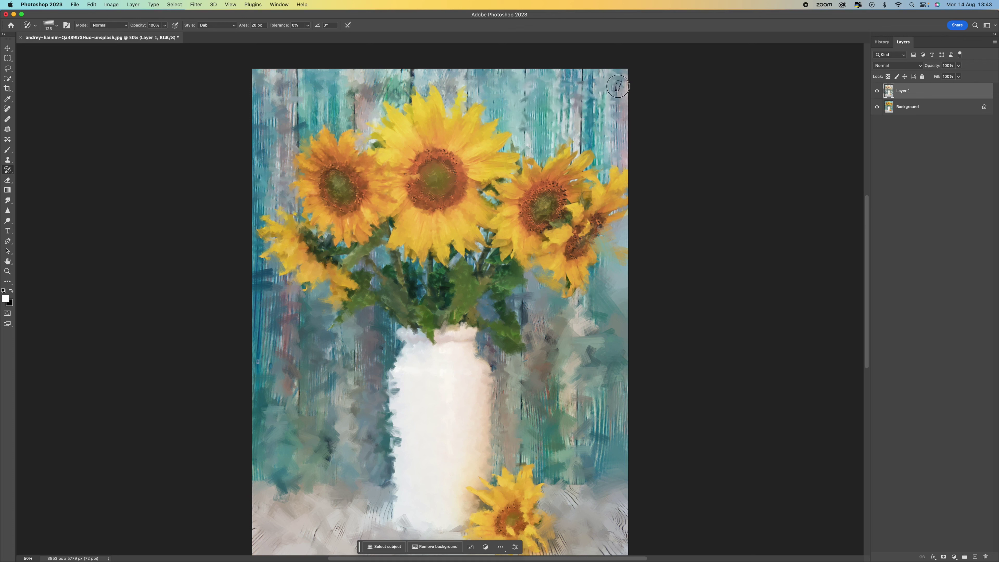
{"action": "key", "text": "bracketright"}
{"action": "key", "text": "bracketright"}
{"action": "key", "text": "bracketright"}
{"action": "mouse_move", "coordinate": [546, 107]}
{"action": "left_mouse_down"}
{"action": "mouse_move", "coordinate": [533, 84]}
{"action": "mouse_move", "coordinate": [540, 133]}
{"action": "mouse_move", "coordinate": [592, 84]}
{"action": "mouse_move", "coordinate": [603, 125]}
{"action": "mouse_move", "coordinate": [580, 100]}
{"action": "mouse_move", "coordinate": [614, 110]}
{"action": "left_mouse_up"}
{"action": "mouse_move", "coordinate": [590, 317]}
{"action": "left_mouse_down"}
{"action": "mouse_move", "coordinate": [611, 274]}
{"action": "mouse_move", "coordinate": [603, 429]}
{"action": "mouse_move", "coordinate": [576, 418]}
{"action": "mouse_move", "coordinate": [610, 386]}
{"action": "mouse_move", "coordinate": [586, 441]}
{"action": "mouse_move", "coordinate": [612, 442]}
{"action": "mouse_move", "coordinate": [545, 428]}
{"action": "mouse_move", "coordinate": [529, 394]}
{"action": "mouse_move", "coordinate": [586, 380]}
{"action": "mouse_move", "coordinate": [576, 399]}
{"action": "mouse_move", "coordinate": [569, 344]}
{"action": "mouse_move", "coordinate": [535, 291]}
{"action": "left_mouse_up"}
{"action": "key", "text": "bracketleft"}
{"action": "key", "text": "bracketleft"}
{"action": "key", "text": "bracketleft"}
{"action": "left_click_drag", "start_coordinate": [540, 124], "coordinate": [525, 143]}
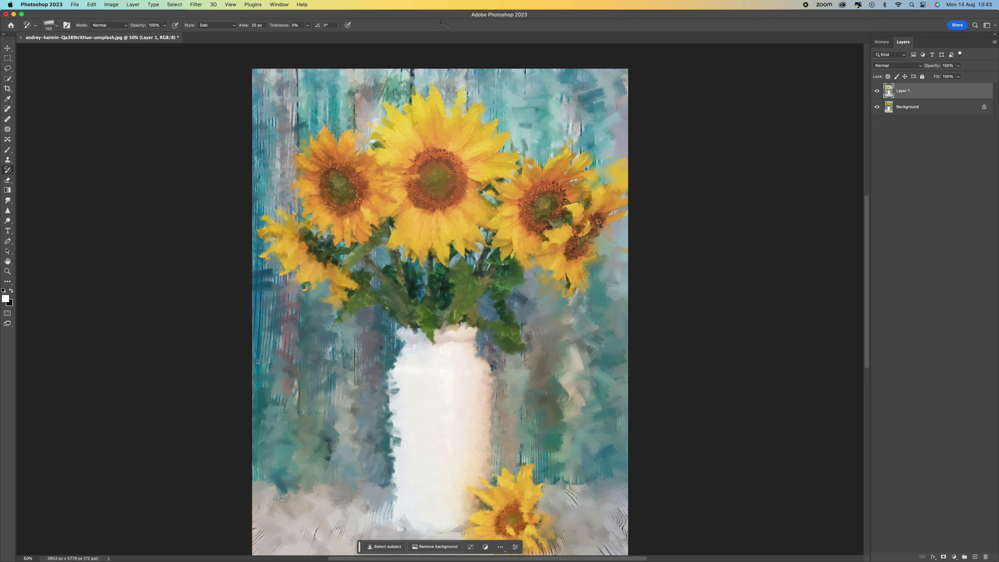
- Paint over the remaining wood texture along the top and upper-left background
{"action": "mouse_move", "coordinate": [484, 58]}
{"action": "left_mouse_down"}
{"action": "mouse_move", "coordinate": [289, 88]}
{"action": "mouse_move", "coordinate": [270, 81]}
{"action": "mouse_move", "coordinate": [256, 113]}
{"action": "left_mouse_up"}
{"action": "key", "text": "bracketleft"}
{"action": "key", "text": "bracketleft"}
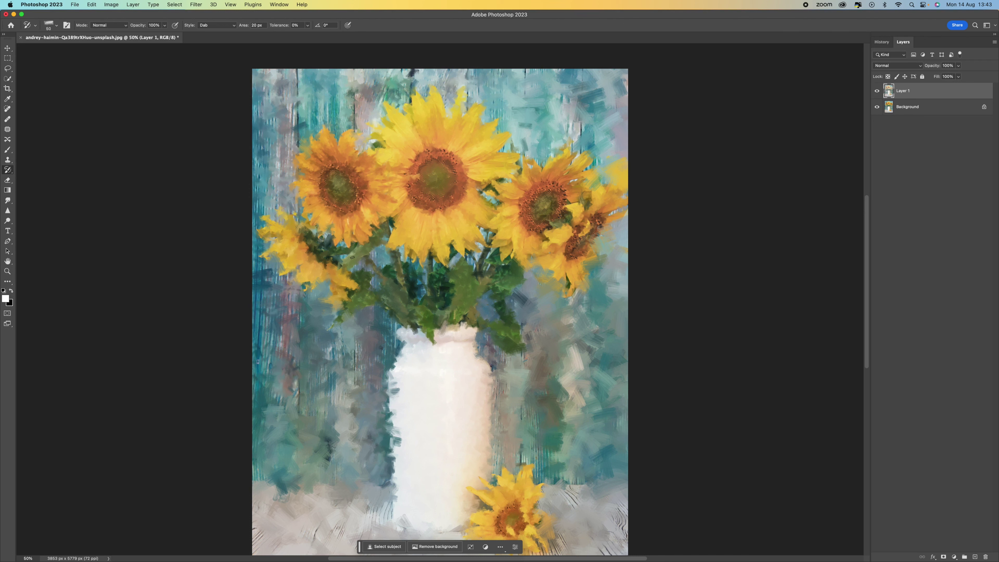
- Enlarge the brush and paint over the remaining wood grain across the tabletop foreground
{"action": "key", "text": "super+minus"}
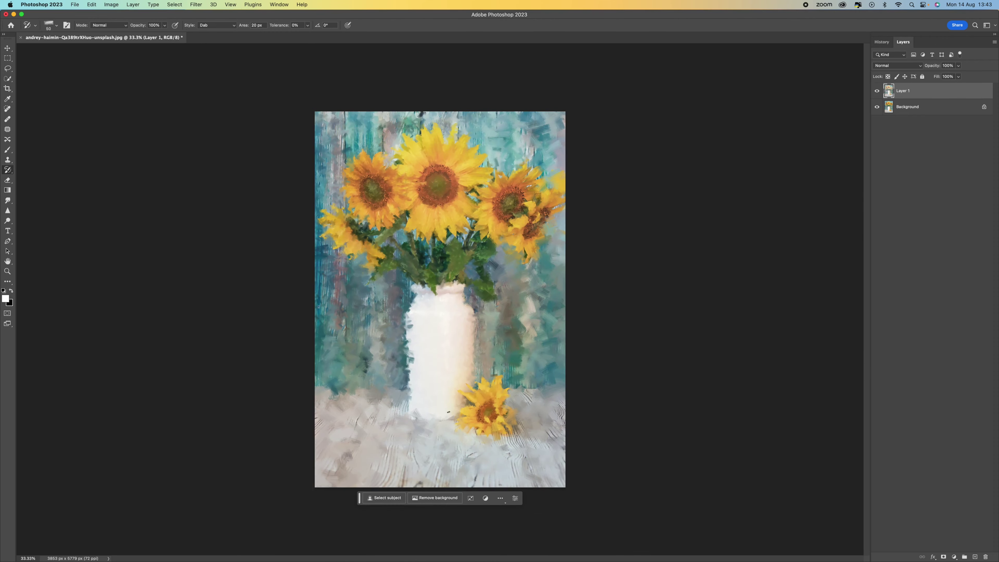
{"action": "key", "text": "bracketright"}
{"action": "key", "text": "bracketright"}
{"action": "key", "text": "bracketright"}
{"action": "mouse_move", "coordinate": [412, 483]}
{"action": "left_mouse_down"}
{"action": "mouse_move", "coordinate": [383, 476]}
{"action": "mouse_move", "coordinate": [398, 459]}
{"action": "mouse_move", "coordinate": [395, 409]}
{"action": "left_mouse_up"}
{"action": "mouse_move", "coordinate": [474, 486]}
{"action": "left_mouse_down"}
{"action": "mouse_move", "coordinate": [524, 476]}
{"action": "mouse_move", "coordinate": [534, 436]}
{"action": "mouse_move", "coordinate": [521, 432]}
{"action": "mouse_move", "coordinate": [495, 450]}
{"action": "mouse_move", "coordinate": [554, 420]}
{"action": "mouse_move", "coordinate": [525, 395]}
{"action": "mouse_move", "coordinate": [559, 417]}
{"action": "mouse_move", "coordinate": [551, 486]}
{"action": "mouse_move", "coordinate": [472, 481]}
{"action": "mouse_move", "coordinate": [508, 475]}
{"action": "mouse_move", "coordinate": [517, 421]}
{"action": "mouse_move", "coordinate": [538, 445]}
{"action": "mouse_move", "coordinate": [509, 454]}
{"action": "mouse_move", "coordinate": [561, 462]}
{"action": "left_mouse_up"}
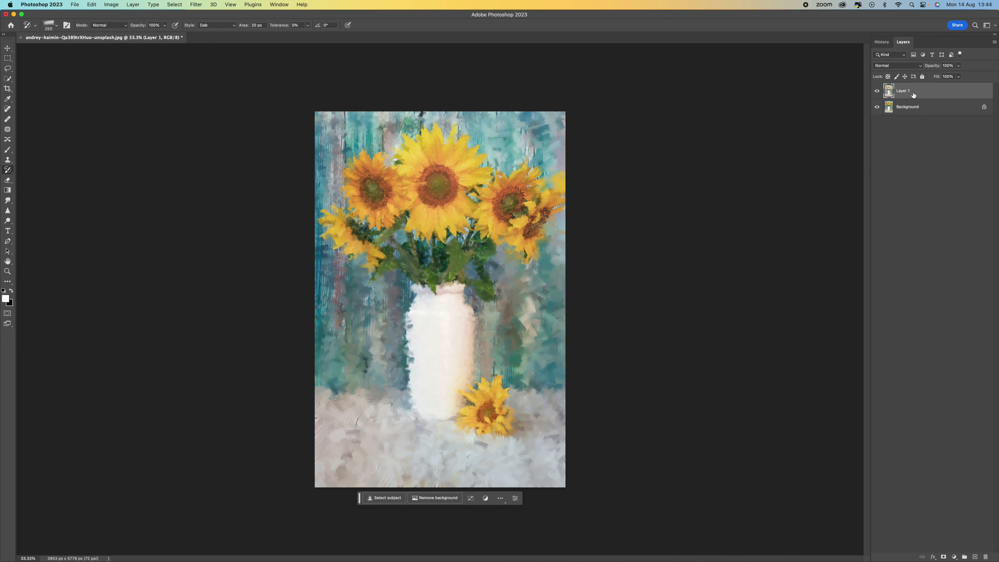
- Duplicate Layer 1 and desaturate the copy
{"action": "key", "text": "super+j"}
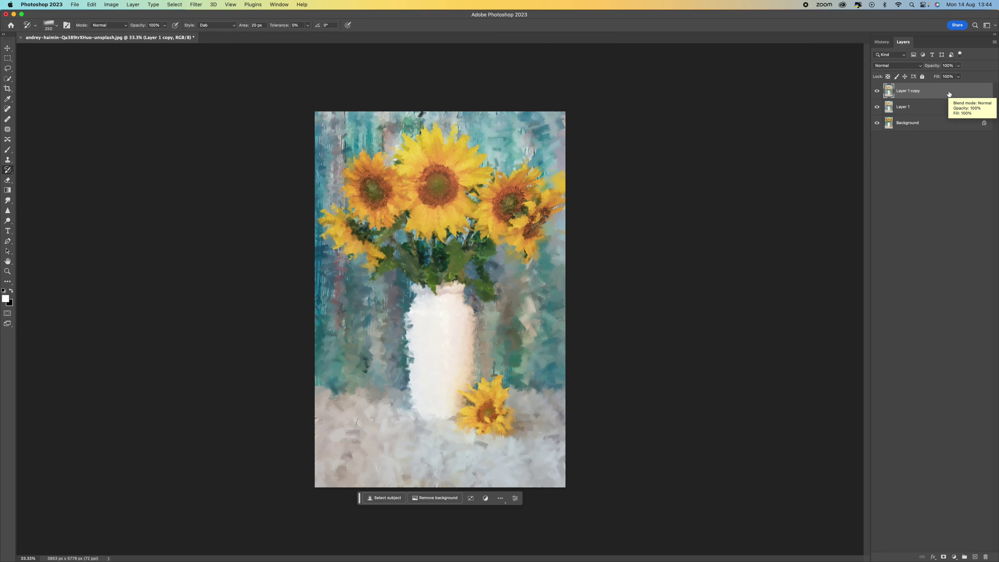
{"action": "key", "text": "shift+super+u"}
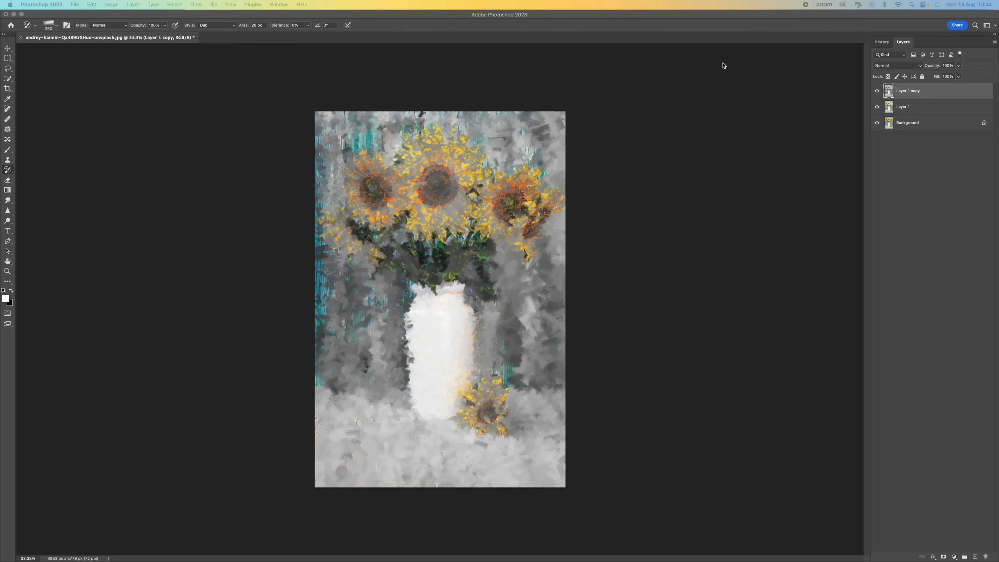
{"action": "left_click", "coordinate": [694, 87]}
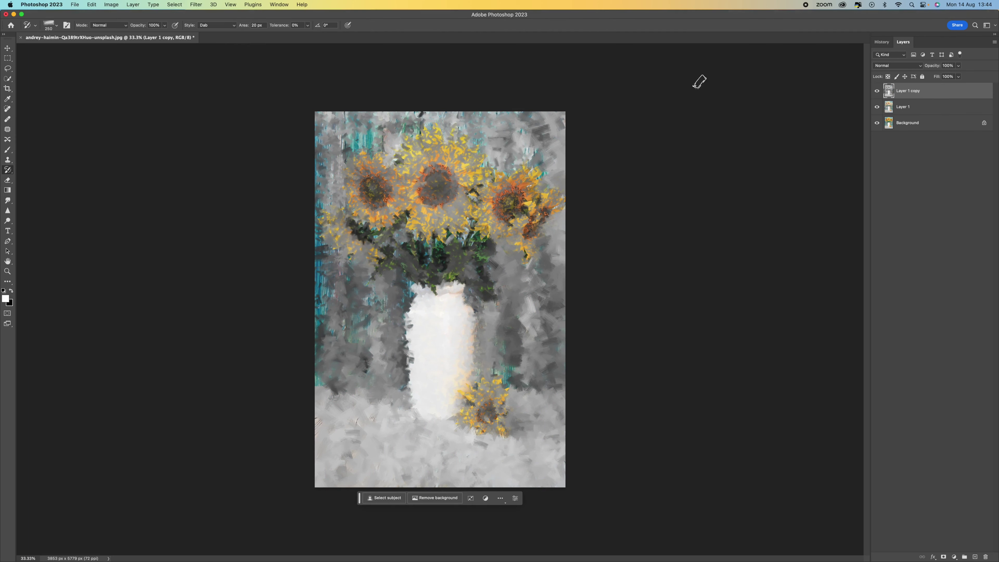
- Convert the desaturated Layer 1 copy to a Smart Object
{"action": "right_click", "coordinate": [960, 93]}
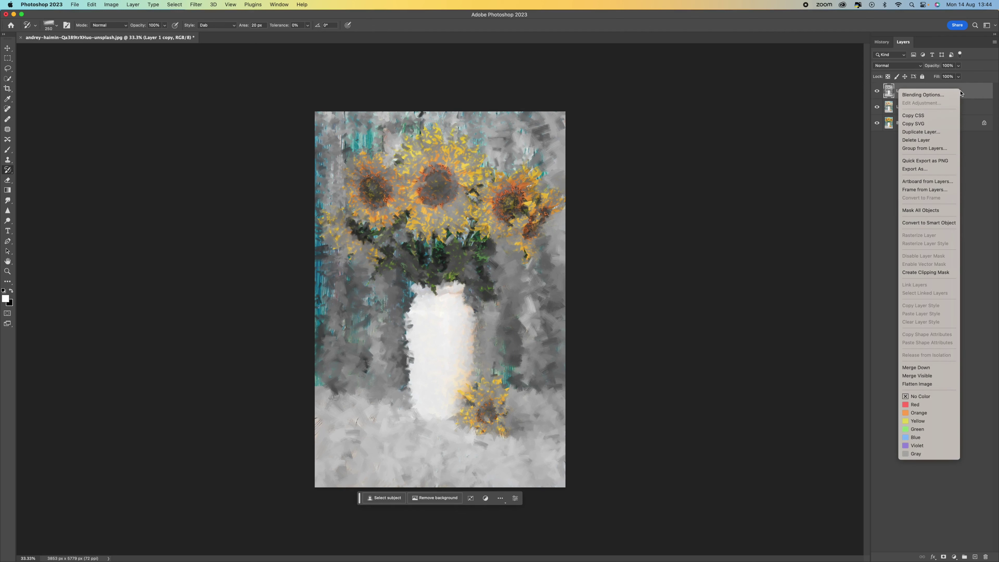
{"action": "left_click", "coordinate": [940, 223]}
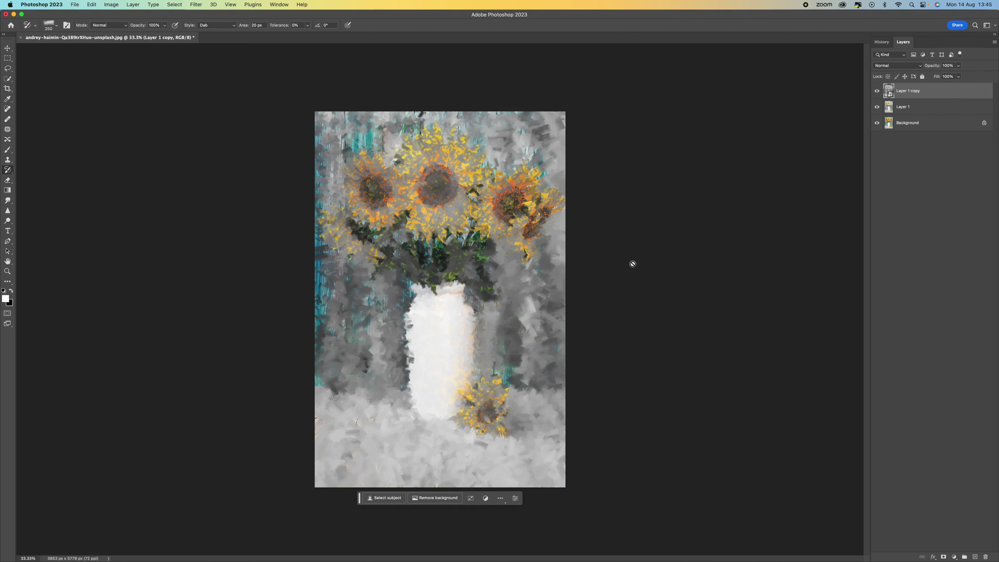
{"action": "left_click", "coordinate": [112, 4]}
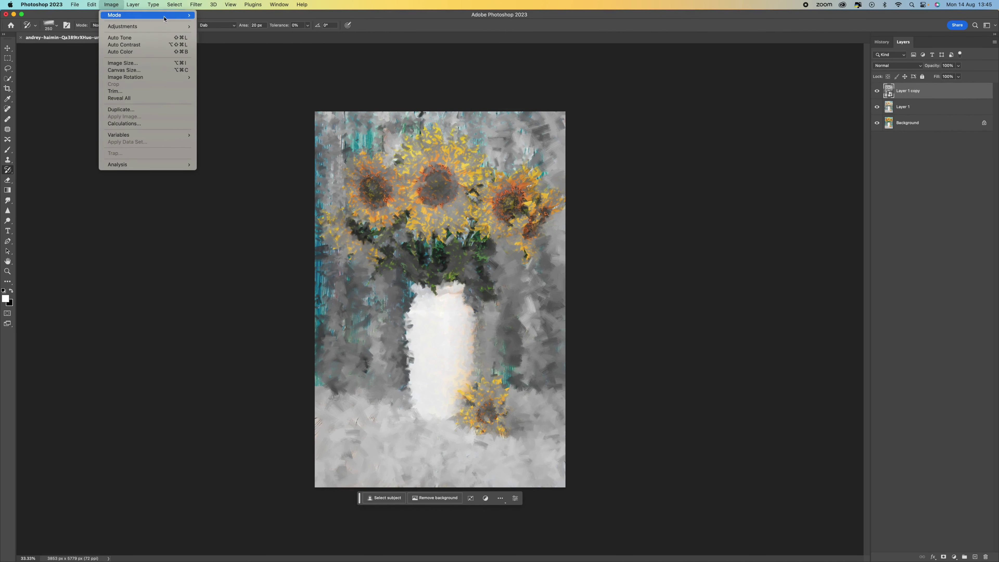
- Apply Shadows/Highlights to the Layer 1 copy Smart Object with shadows at 19% and highlights at 0%
{"action": "mouse_move", "coordinate": [164, 26]}
{"action": "left_click", "coordinate": [249, 156]}
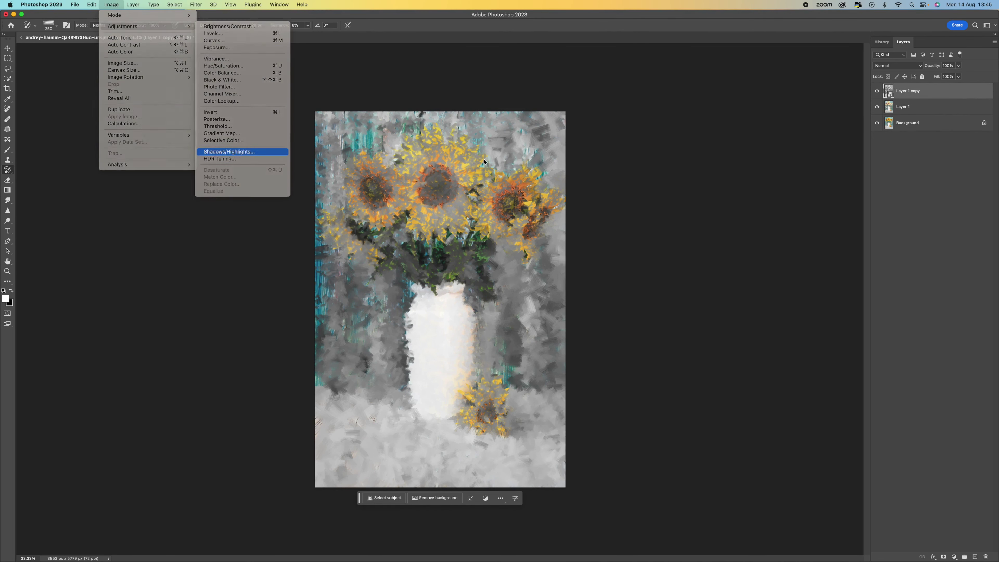
{"action": "left_click_drag", "start_coordinate": [803, 107], "coordinate": [797, 106]}
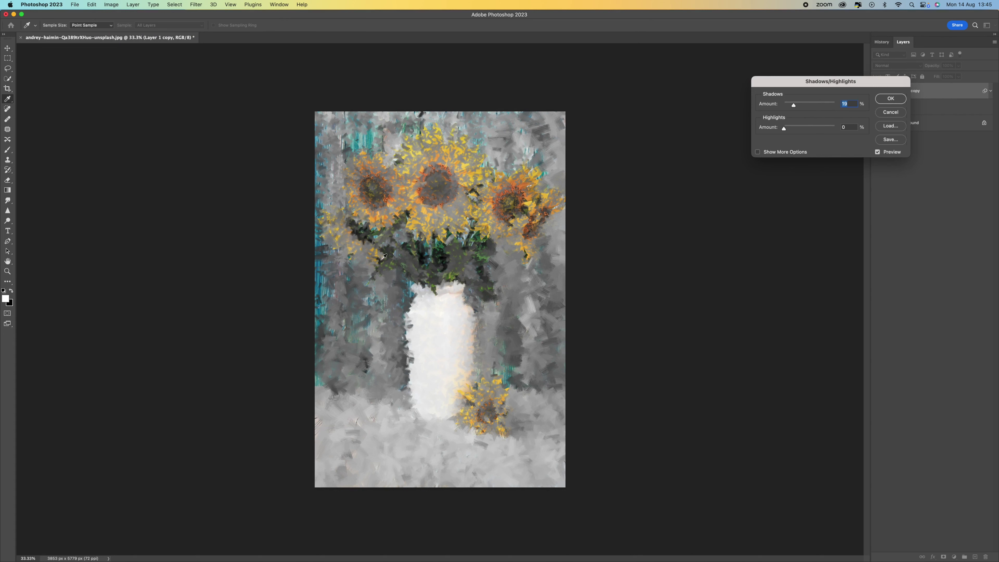
{"action": "left_click", "coordinate": [892, 99]}
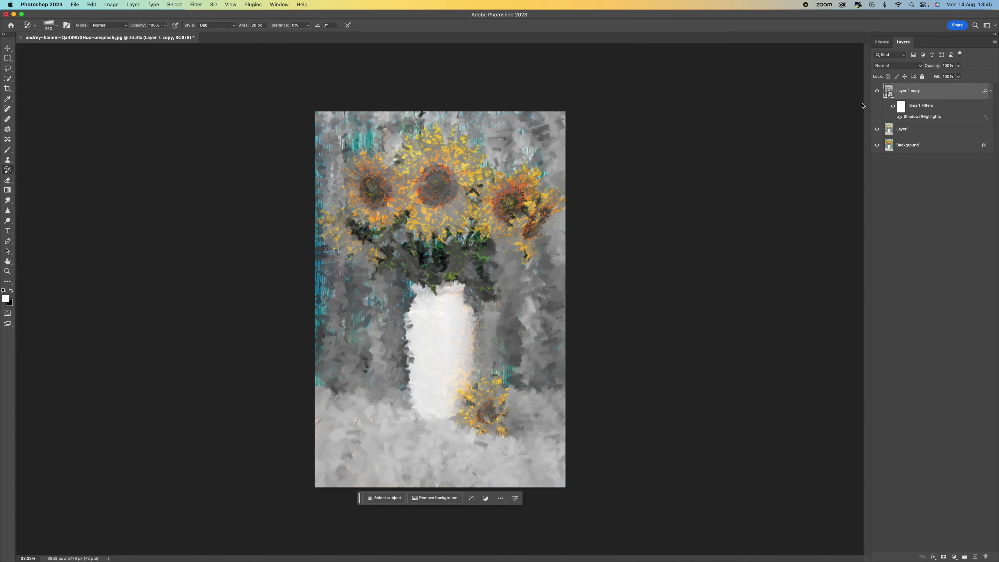
- Emboss Layer 1 copy at angle 140°, height 2 pixels and amount 200%, and set its blend mode to Linear Light
{"action": "left_click", "coordinate": [201, 4]}
{"action": "mouse_move", "coordinate": [236, 154]}
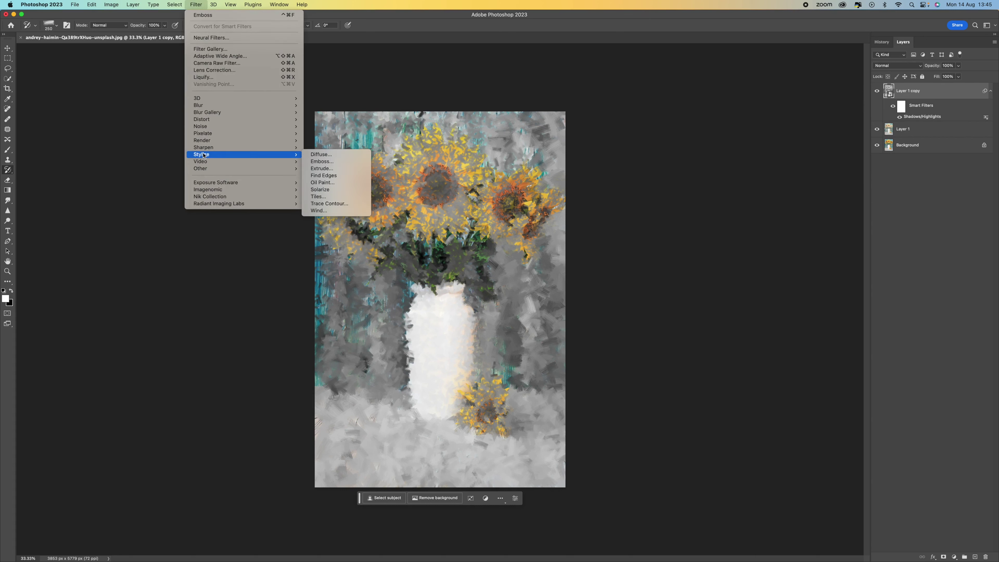
{"action": "left_click", "coordinate": [346, 165]}
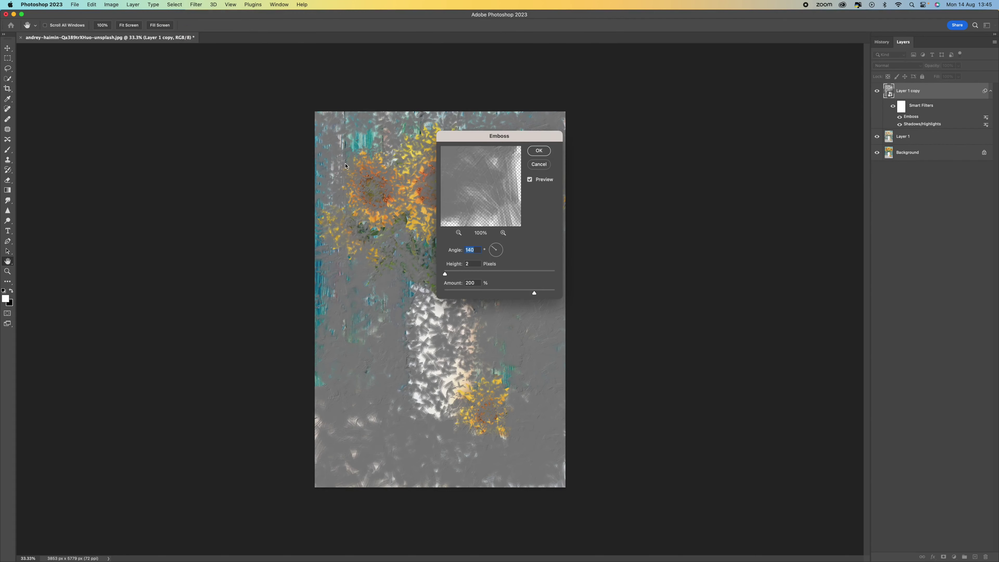
{"action": "left_click_drag", "start_coordinate": [528, 140], "coordinate": [716, 104]}
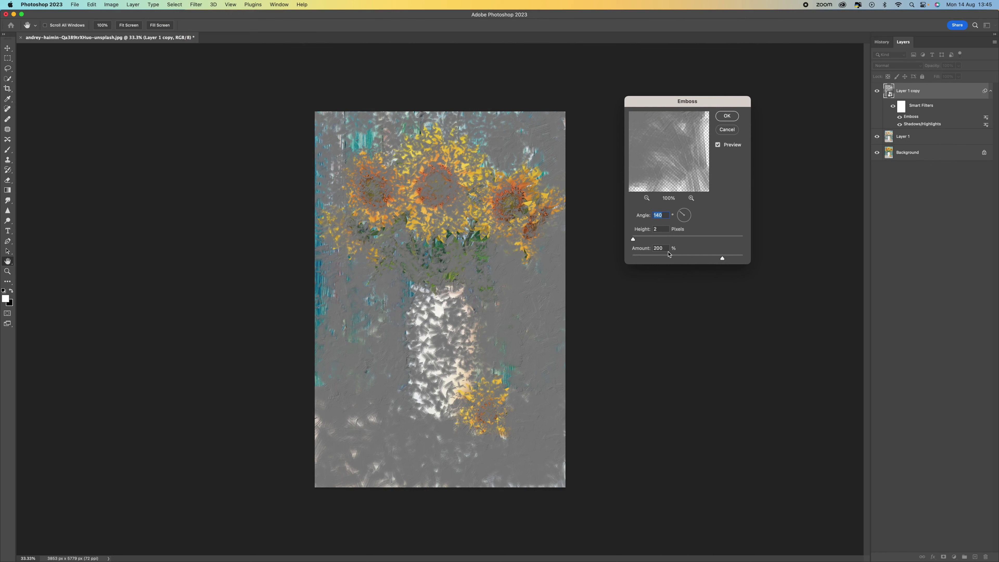
{"action": "left_click", "coordinate": [727, 117]}
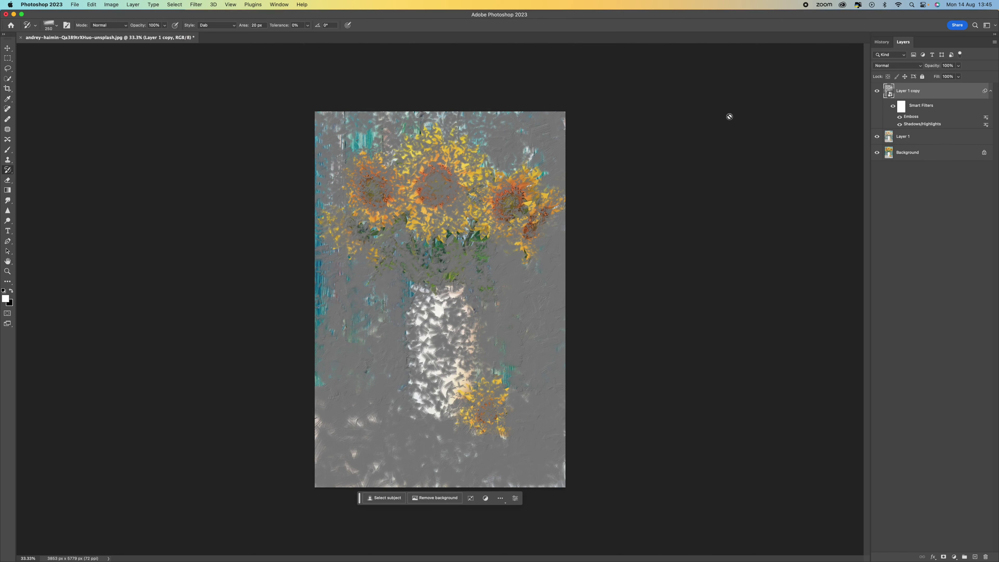
{"action": "left_click", "coordinate": [903, 66]}
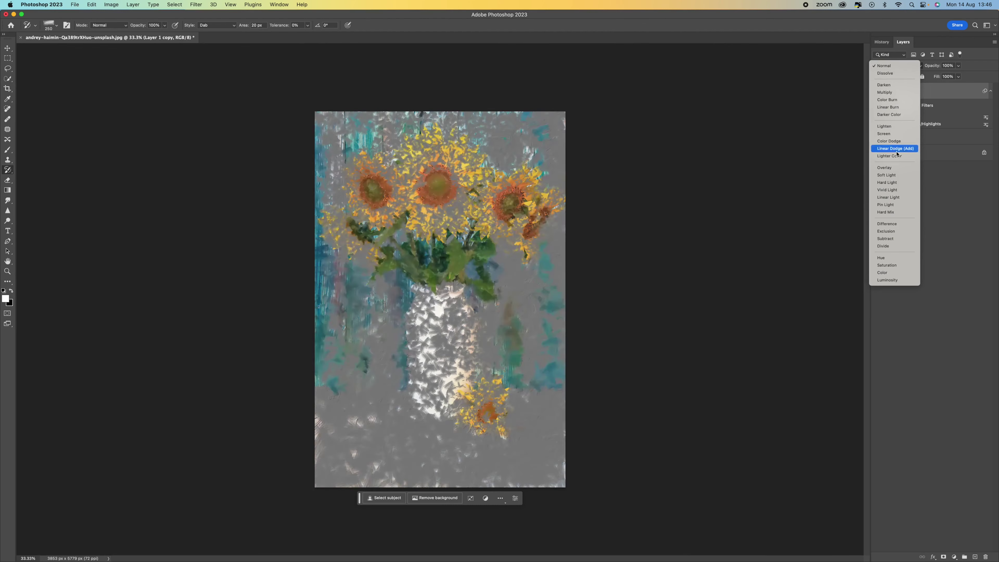
{"action": "left_click", "coordinate": [895, 197]}
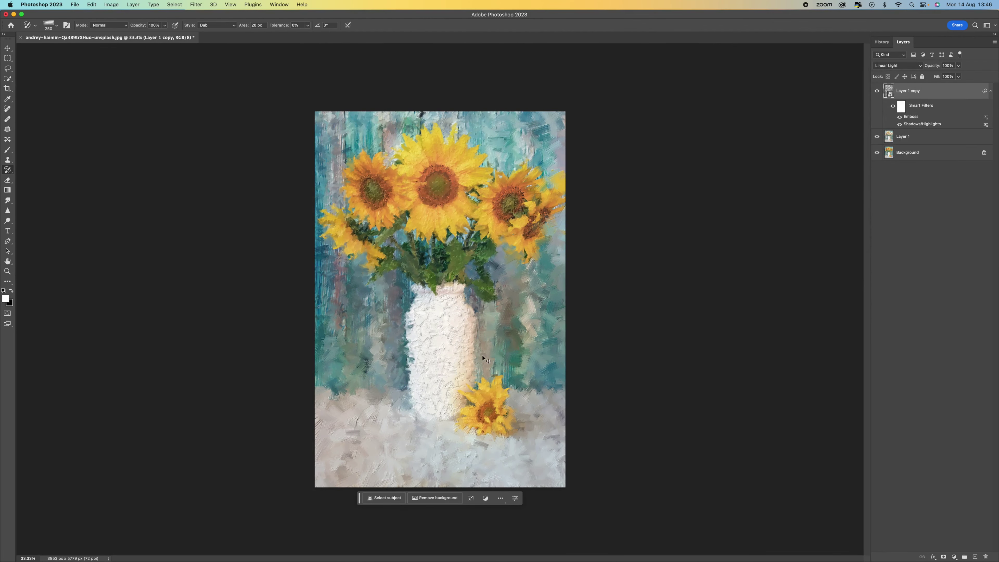
- Examine the embossed brush texture up close and compare the painting with Layer 1 copy hidden and shown
{"action": "key", "text": "super+equal"}
{"action": "key", "text": "super+equal"}
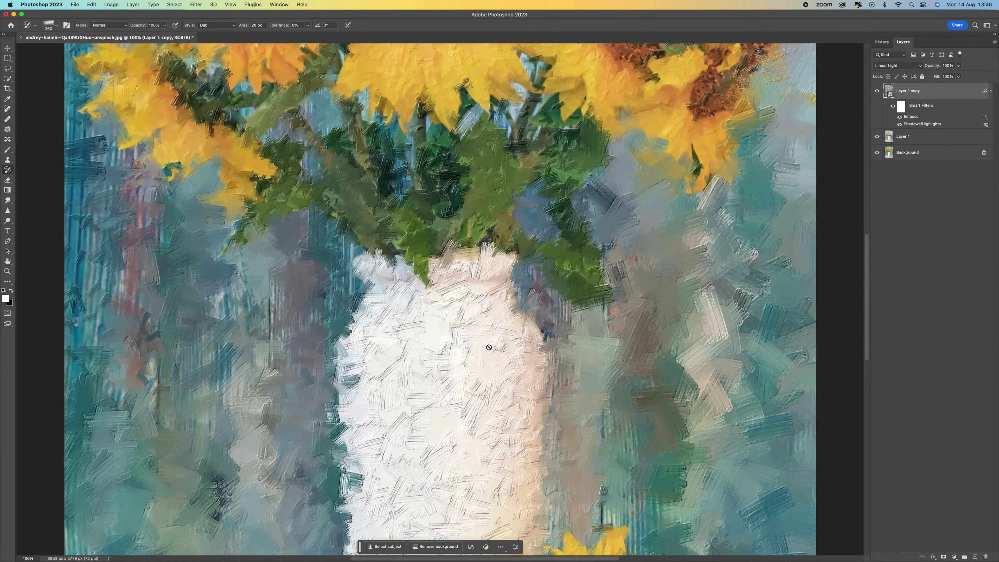
{"action": "scroll", "coordinate": [488, 346], "scroll_direction": "down", "scroll_amount": 5}
{"action": "key", "text": "super+equal"}
{"action": "key", "text": "super+minus"}
{"action": "key", "text": "super+minus"}
{"action": "key", "text": "super+minus"}
{"action": "key", "text": "super+minus"}
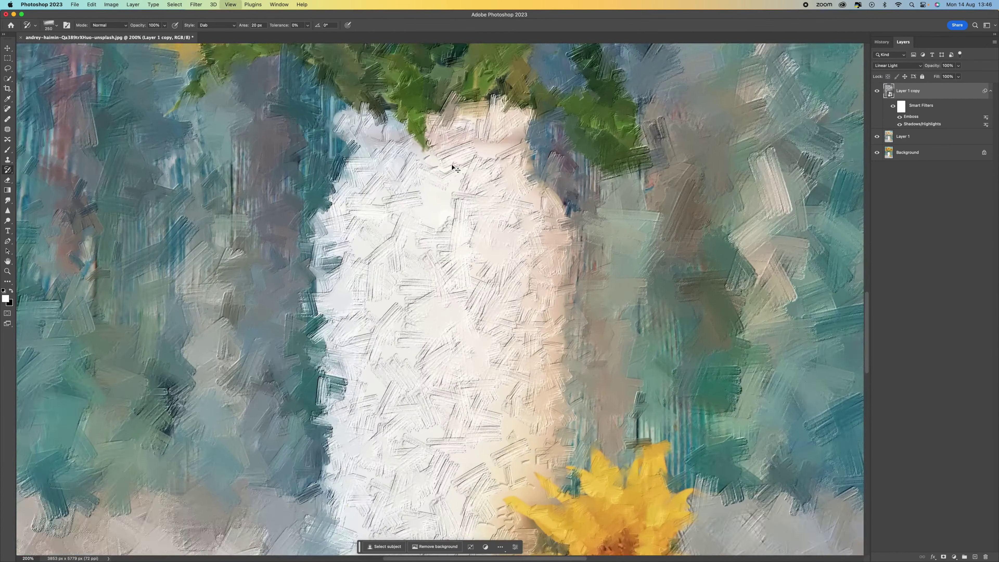
{"action": "left_click", "coordinate": [877, 92]}
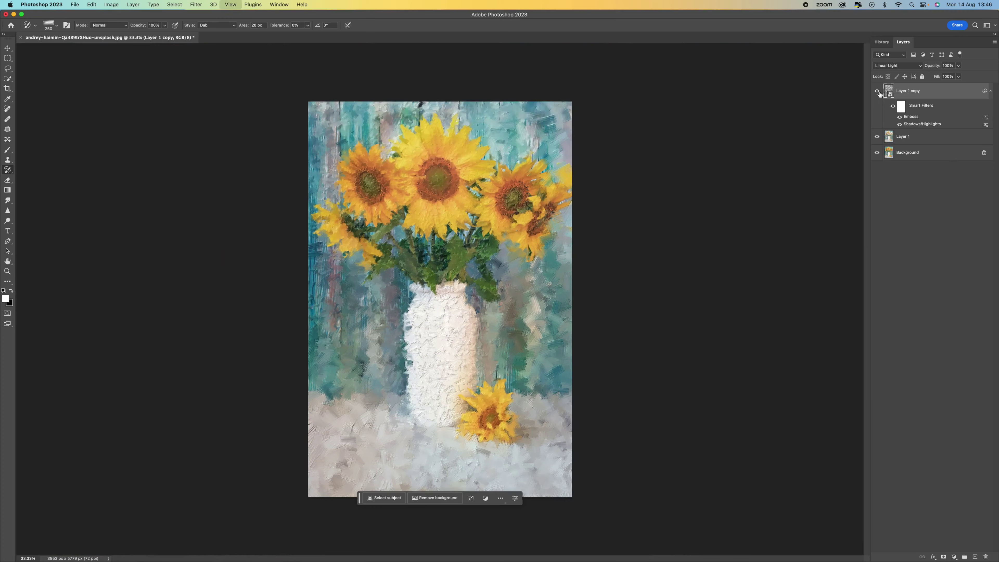
{"action": "key", "text": "super+equal"}
{"action": "left_click", "coordinate": [877, 91]}
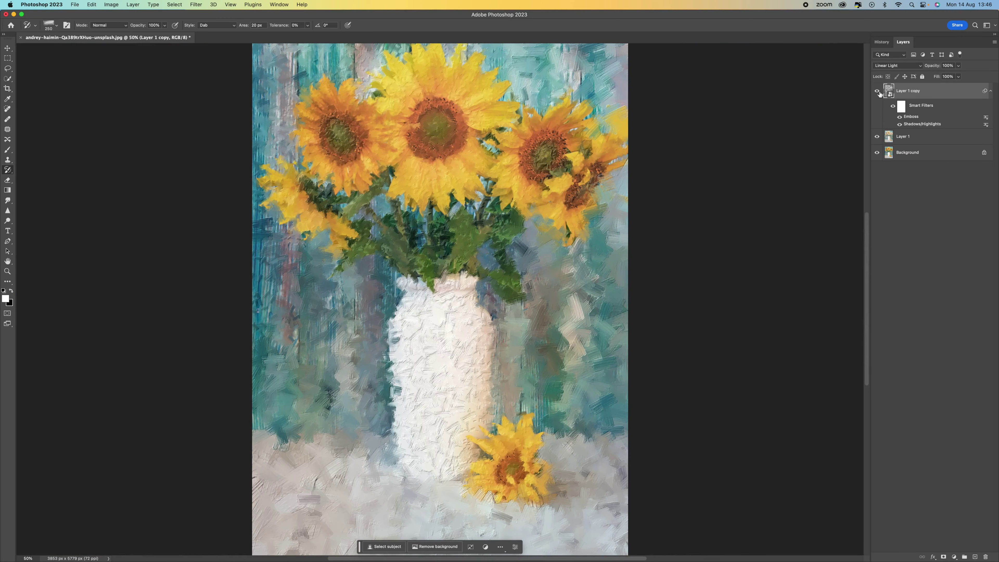
{"action": "left_click", "coordinate": [878, 92]}
{"action": "left_click", "coordinate": [878, 92]}
{"action": "scroll", "coordinate": [572, 177], "scroll_direction": "up", "scroll_amount": 3}
{"action": "left_click", "coordinate": [876, 91]}
{"action": "left_click", "coordinate": [876, 91]}
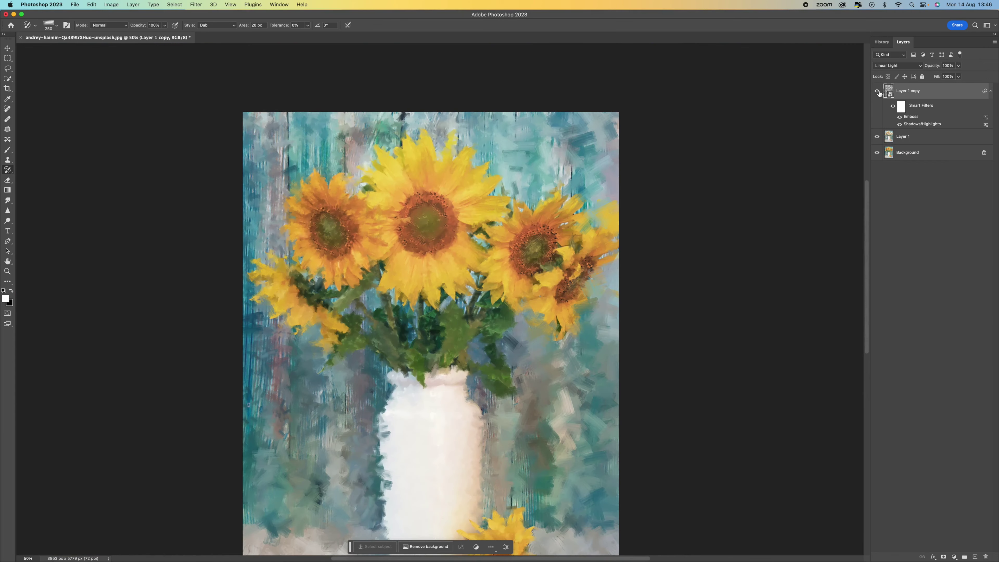
{"action": "key", "text": "super+minus"}
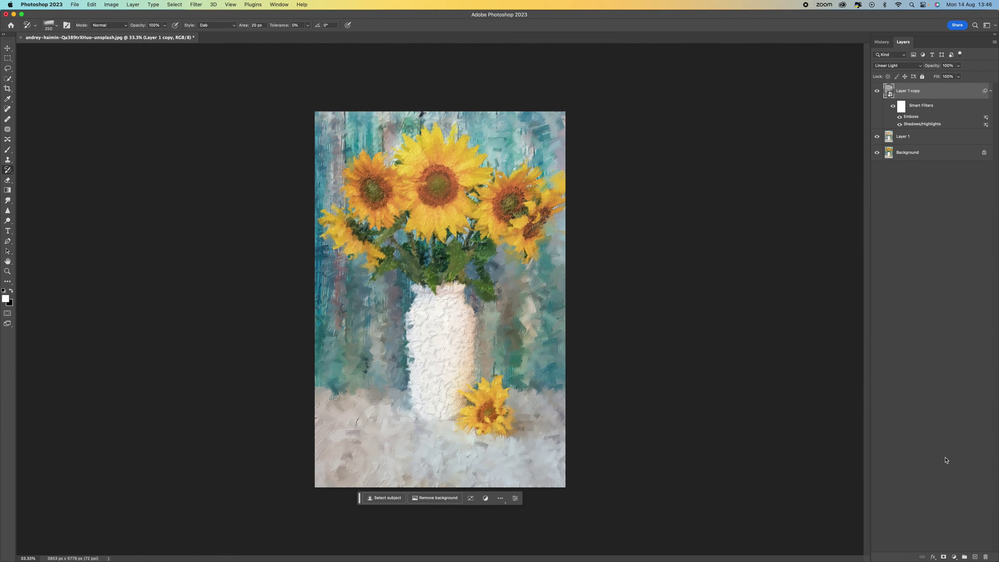
- Add a Hue/Saturation adjustment layer above Layer 1 copy and slightly raise its saturation
{"action": "left_click", "coordinate": [954, 557]}
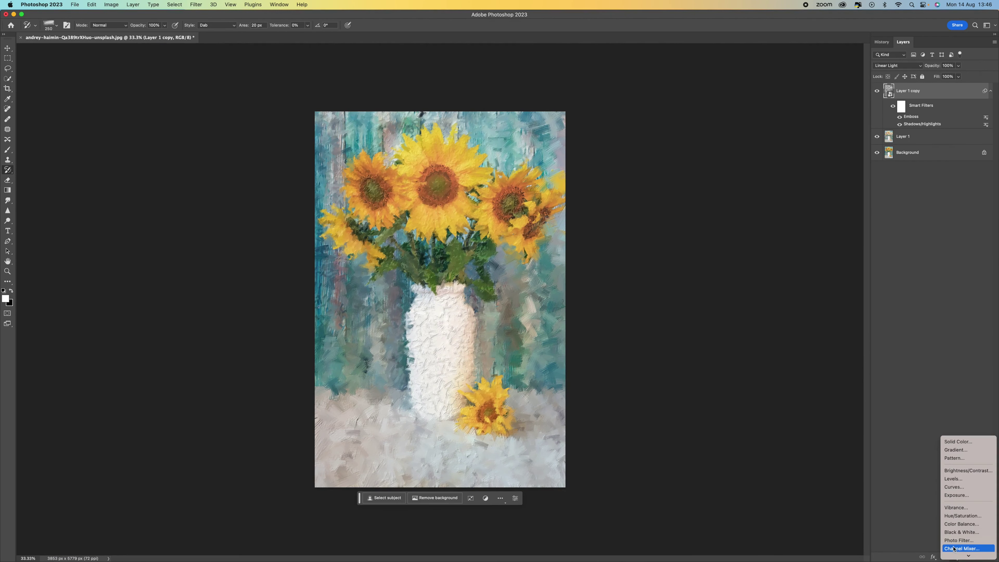
{"action": "scroll", "coordinate": [956, 543], "scroll_direction": "down", "scroll_amount": 3}
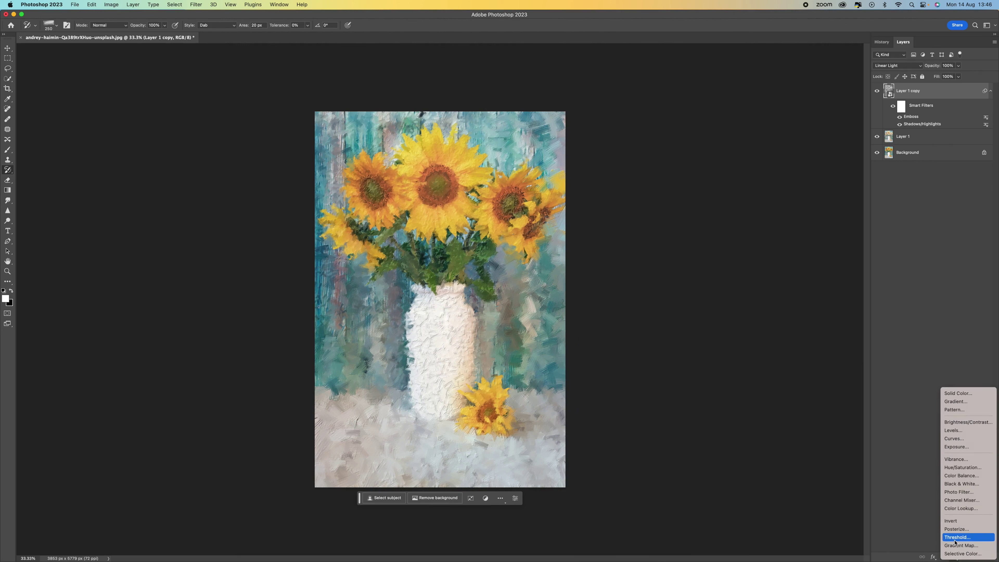
{"action": "left_click", "coordinate": [986, 470]}
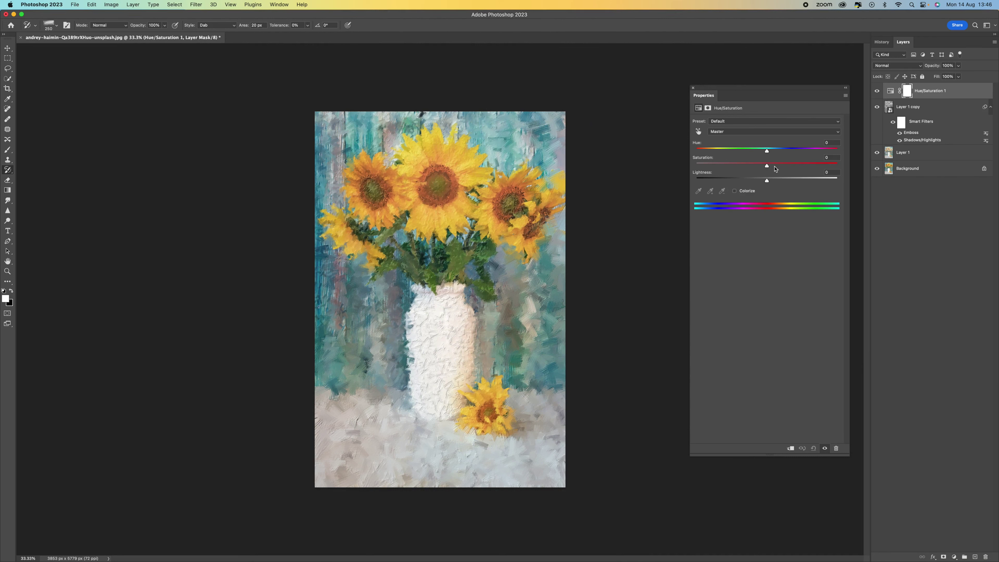
{"action": "left_click_drag", "start_coordinate": [767, 166], "coordinate": [778, 165]}
{"action": "left_click", "coordinate": [693, 88]}
- Add a Vibrance adjustment layer at the top of the stack and slightly raise its vibrance and saturation
{"action": "left_click", "coordinate": [953, 556]}
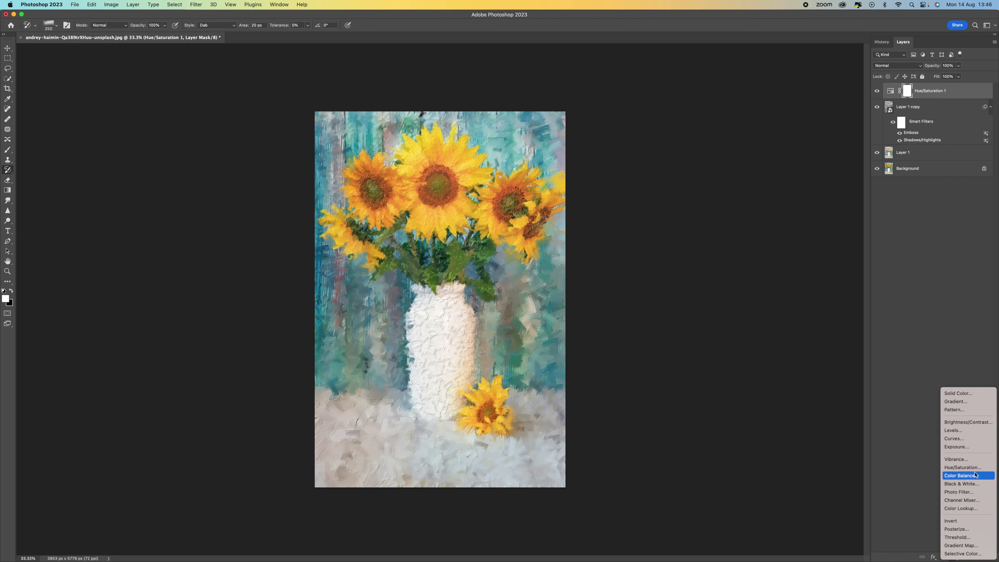
{"action": "left_click", "coordinate": [973, 463]}
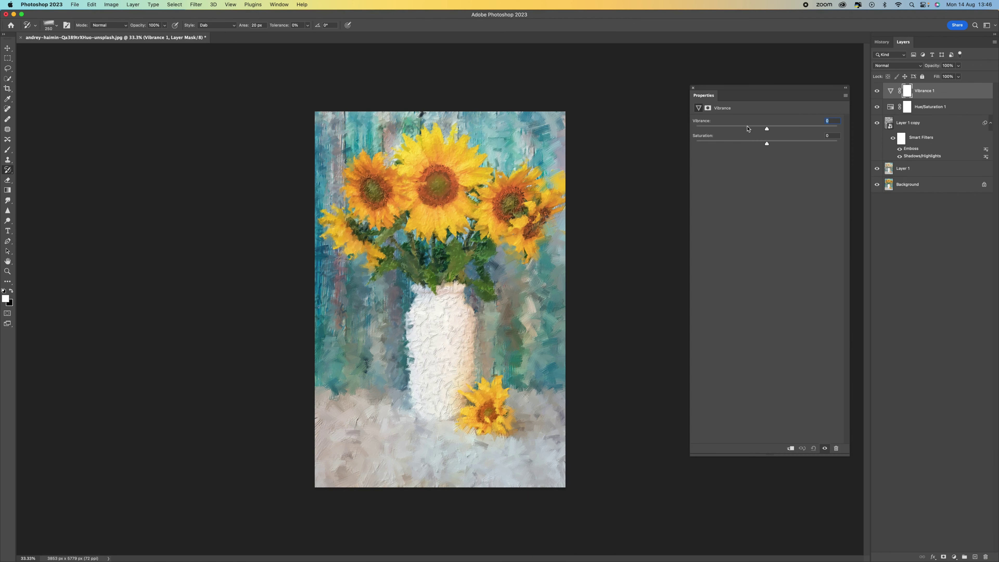
{"action": "left_click", "coordinate": [777, 130]}
{"action": "left_click", "coordinate": [773, 142]}
{"action": "left_click", "coordinate": [693, 88]}
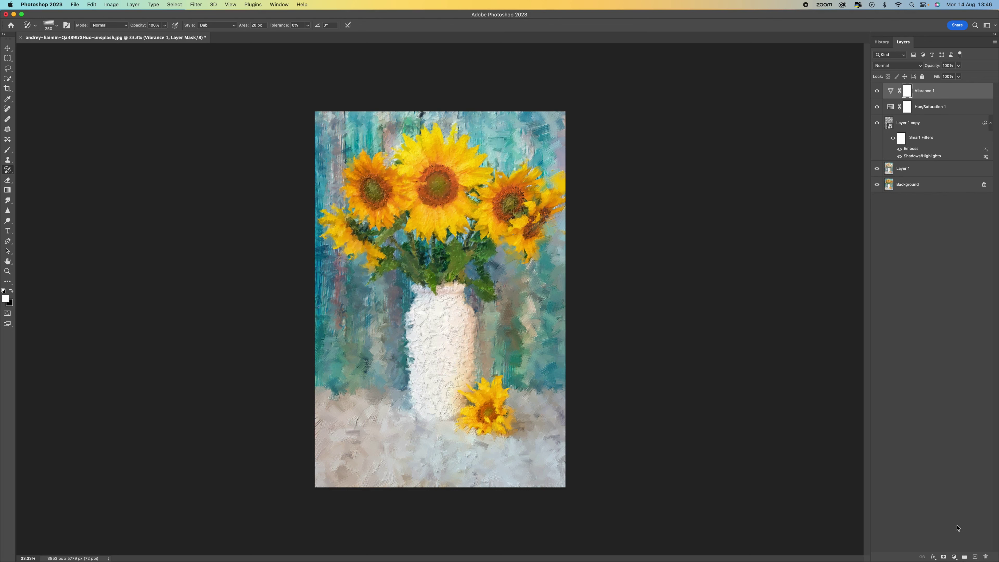
- Add a Color Balance adjustment layer and shift its midtones to green +2 and yellow -6
{"action": "left_click", "coordinate": [955, 556]}
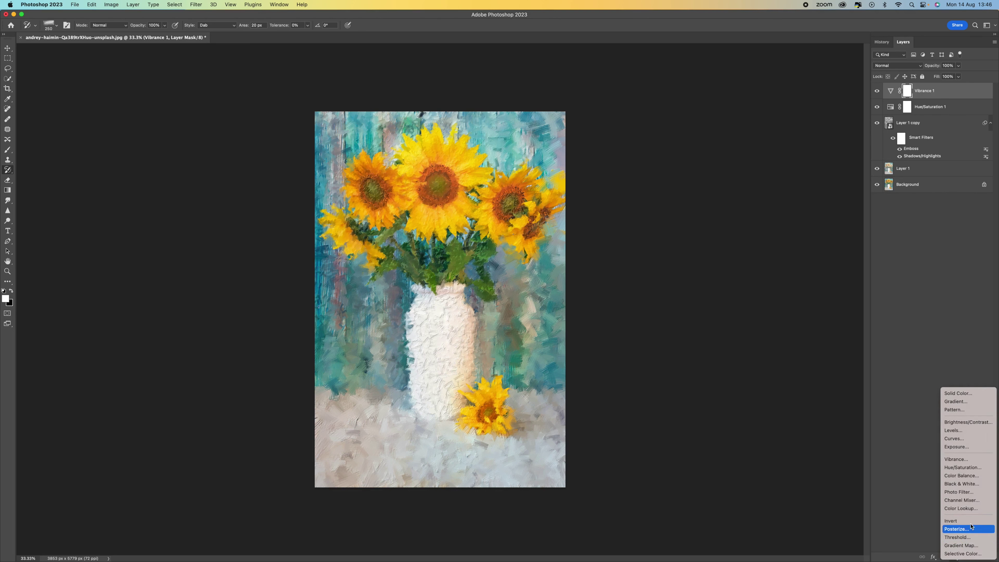
{"action": "left_click", "coordinate": [981, 478]}
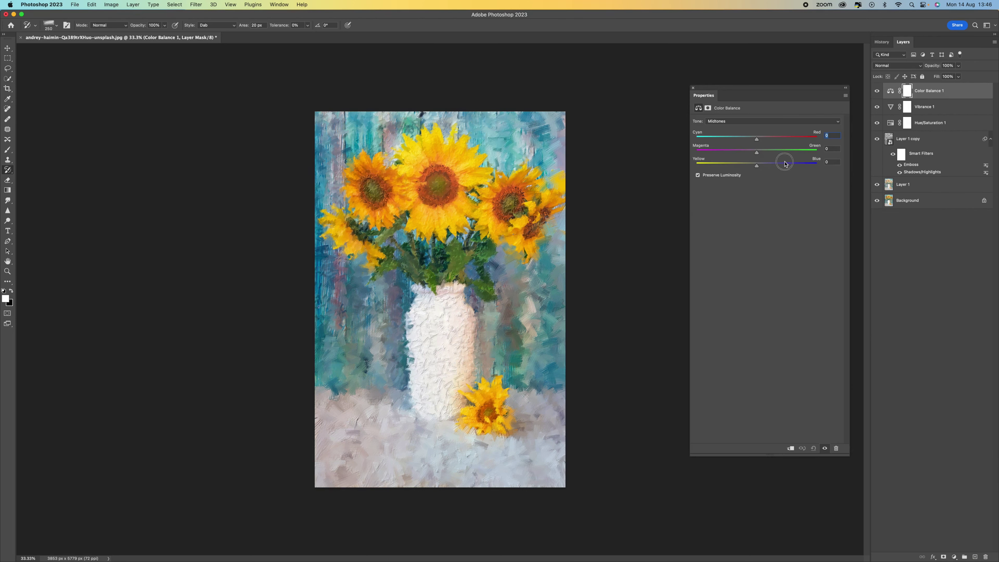
{"action": "mouse_move", "coordinate": [756, 165]}
{"action": "left_mouse_down"}
{"action": "mouse_move", "coordinate": [735, 170]}
{"action": "mouse_move", "coordinate": [754, 167]}
{"action": "left_mouse_up"}
{"action": "left_click_drag", "start_coordinate": [757, 152], "coordinate": [758, 153]}
- Shift the Color Balance highlights slightly toward yellow and fine-tune the colour of the shadows
{"action": "left_click", "coordinate": [752, 121]}
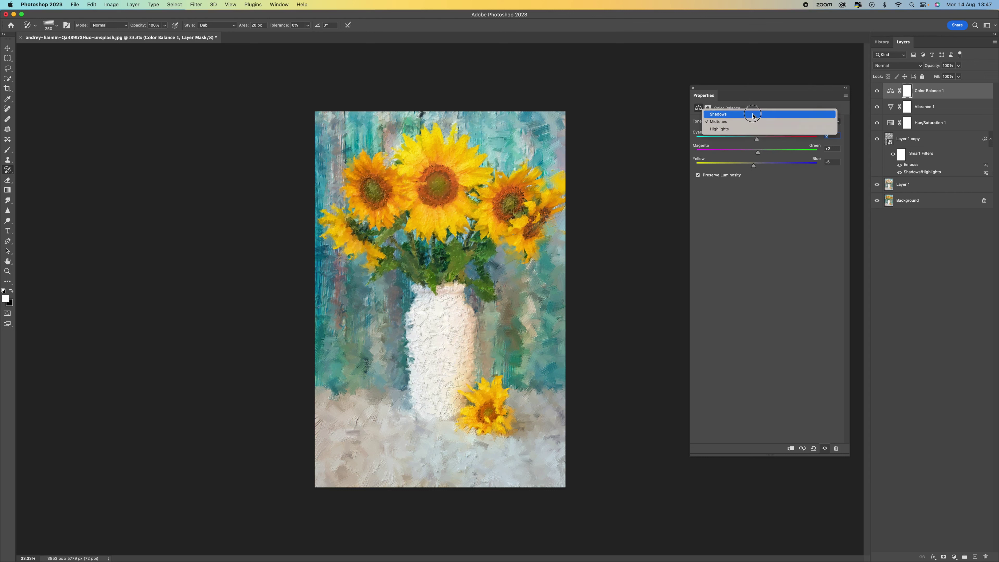
{"action": "left_click", "coordinate": [753, 129]}
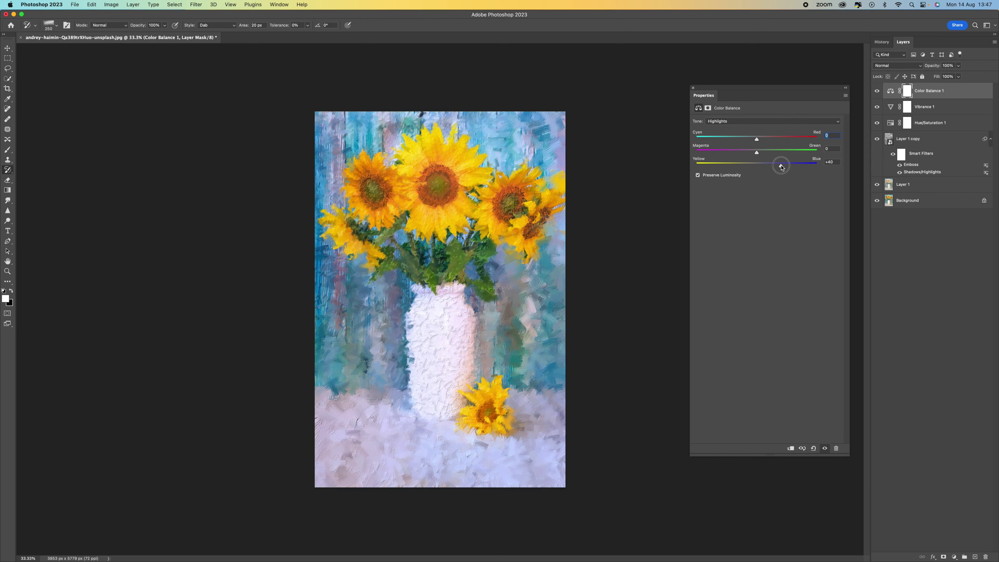
{"action": "left_click_drag", "start_coordinate": [757, 165], "coordinate": [753, 165]}
{"action": "left_click", "coordinate": [754, 122]}
{"action": "left_click", "coordinate": [755, 113]}
{"action": "left_click_drag", "start_coordinate": [756, 139], "coordinate": [757, 155]}
{"action": "left_click", "coordinate": [693, 88]}
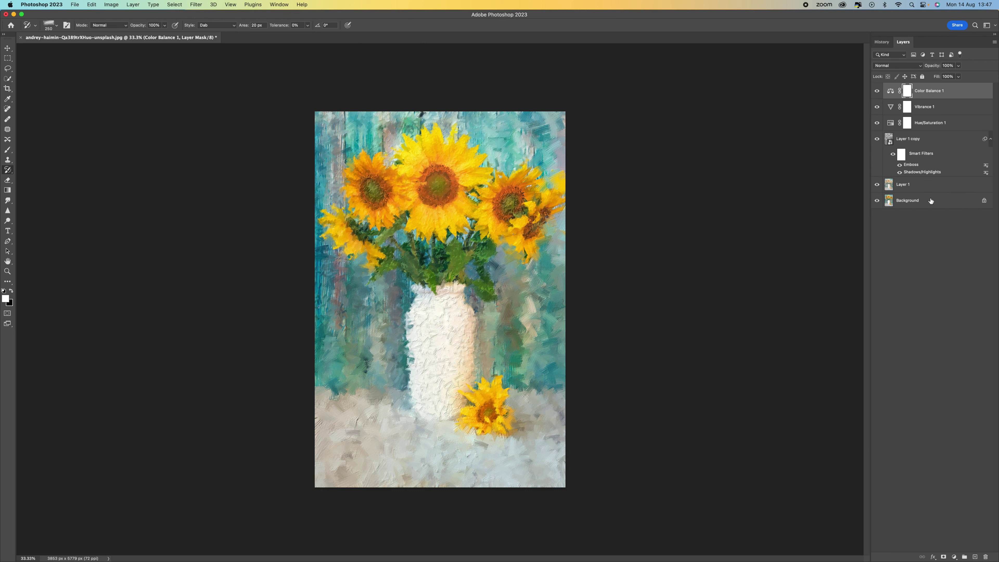
- Save a history snapshot of the finished painting and compare it with the original photo state
{"action": "left_click", "coordinate": [881, 41]}
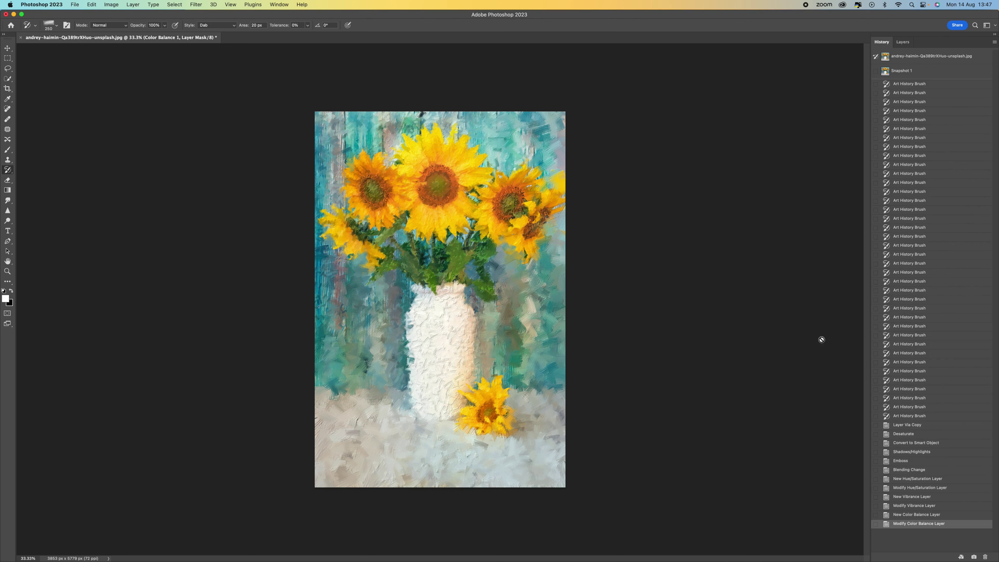
{"action": "left_click", "coordinate": [973, 556]}
{"action": "left_click", "coordinate": [924, 62]}
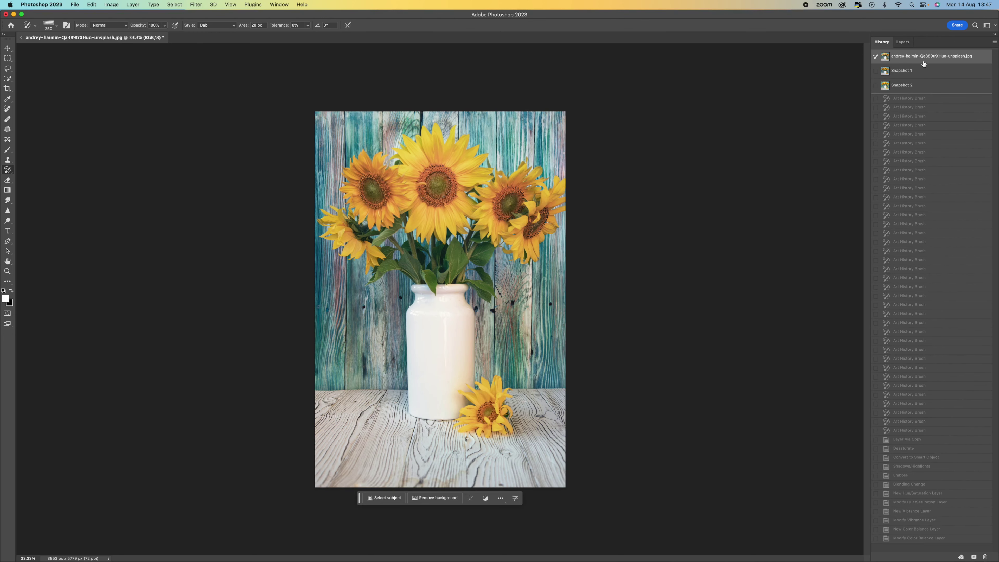
{"action": "left_click", "coordinate": [914, 86]}
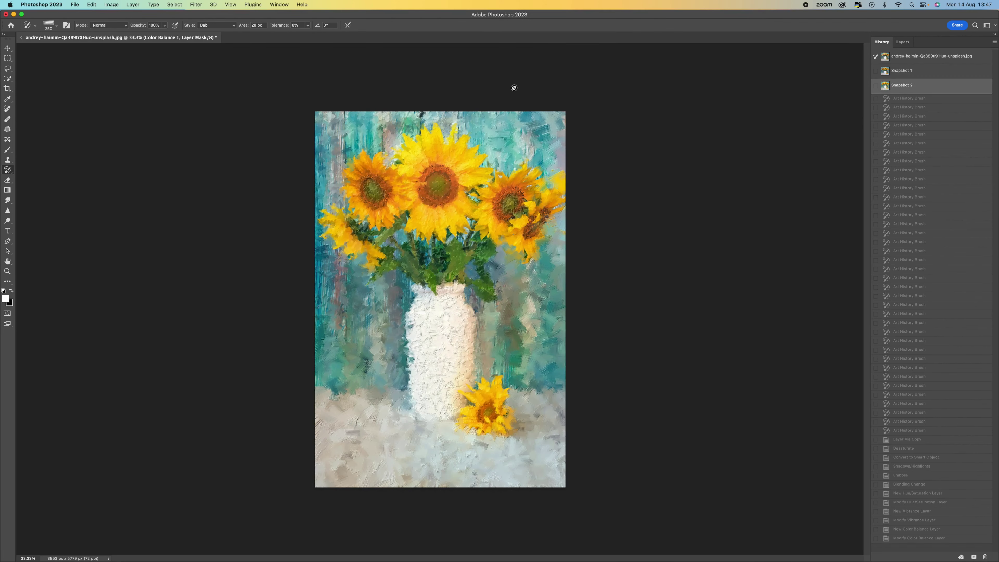
- Inspect the finished painting's flowers, vase and tabletop up close, and compare it with the earlier painted version in Snapshot 1
{"action": "key", "text": "super+equal"}
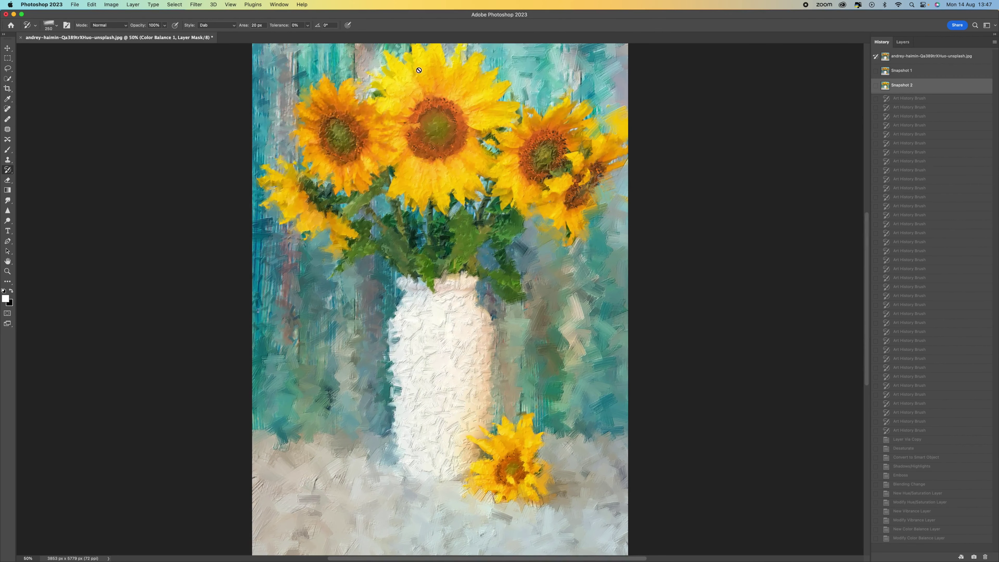
{"action": "scroll", "coordinate": [478, 228], "scroll_direction": "up", "scroll_amount": 3}
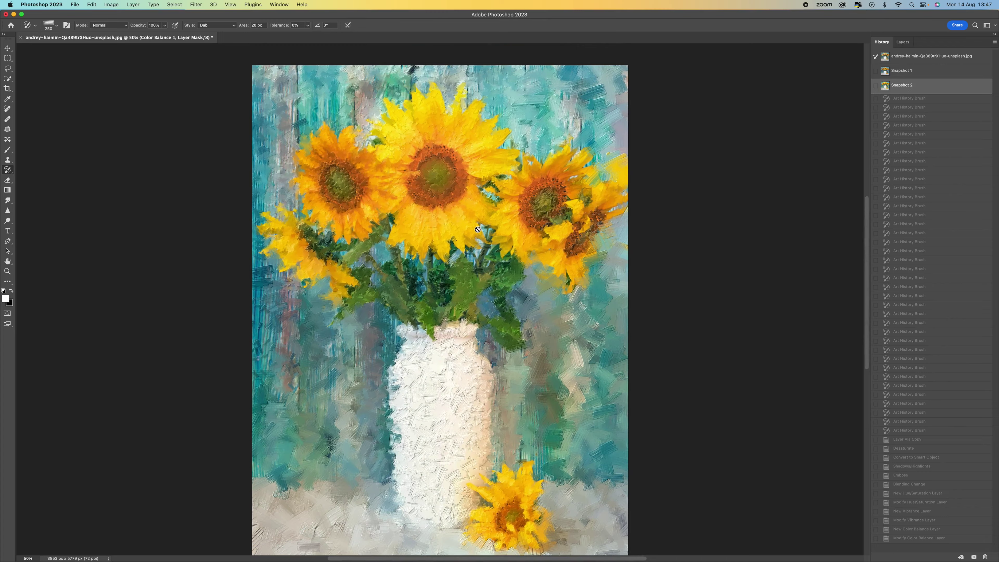
{"action": "scroll", "coordinate": [477, 229], "scroll_direction": "down", "scroll_amount": 6}
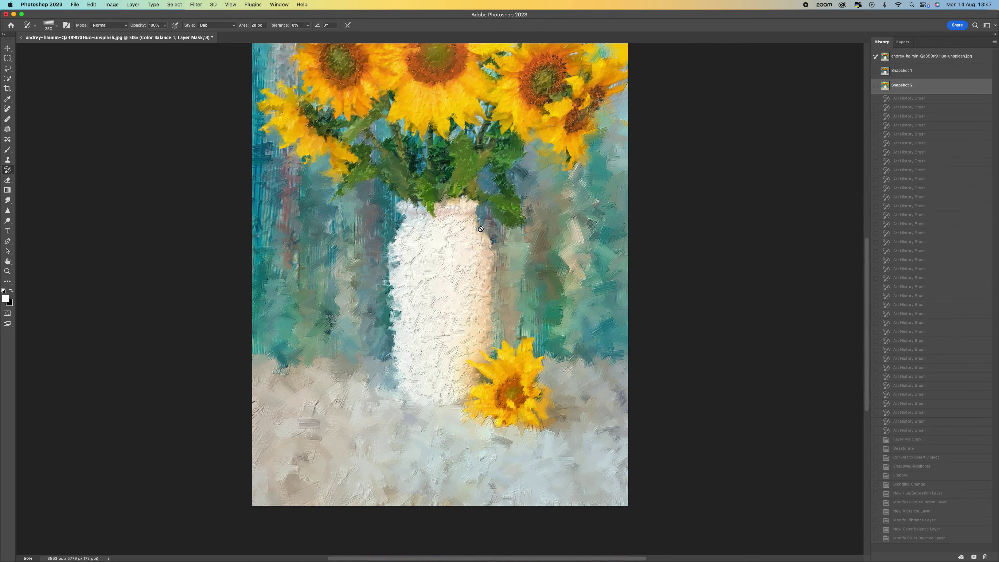
{"action": "scroll", "coordinate": [481, 229], "scroll_direction": "up", "scroll_amount": 4}
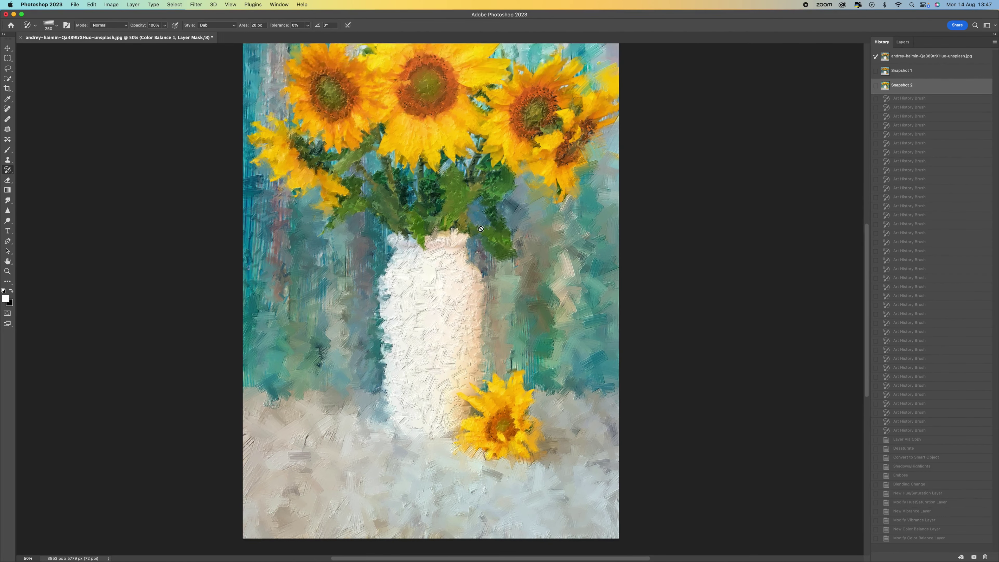
{"action": "left_click", "coordinate": [930, 74]}
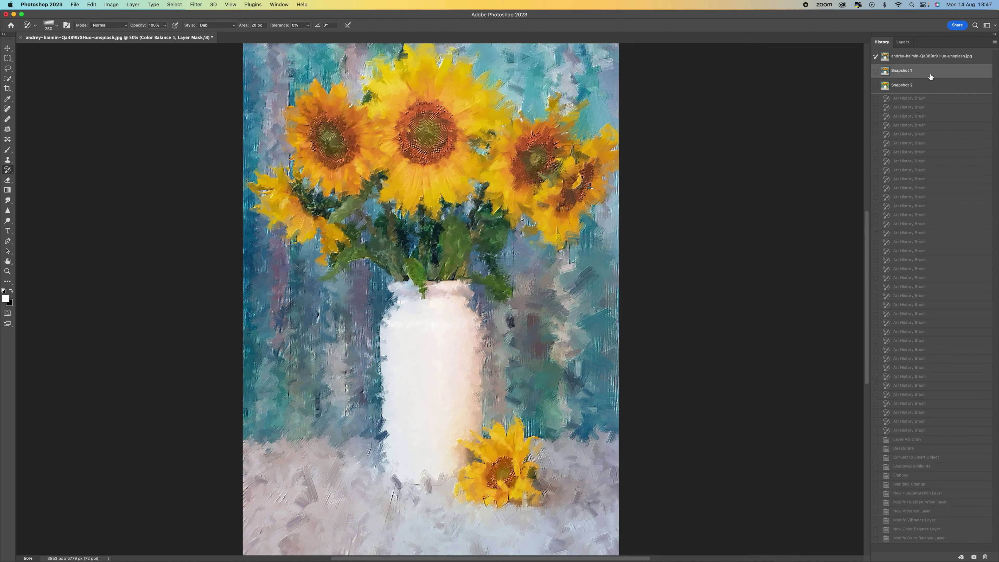
{"action": "key", "text": "super+minus"}
{"action": "key", "text": "super+minus"}
{"action": "key", "text": "super+minus"}
{"action": "key", "text": "super+plus"}
{"action": "key", "text": "super+plus"}
{"action": "key", "text": "super+plus"}
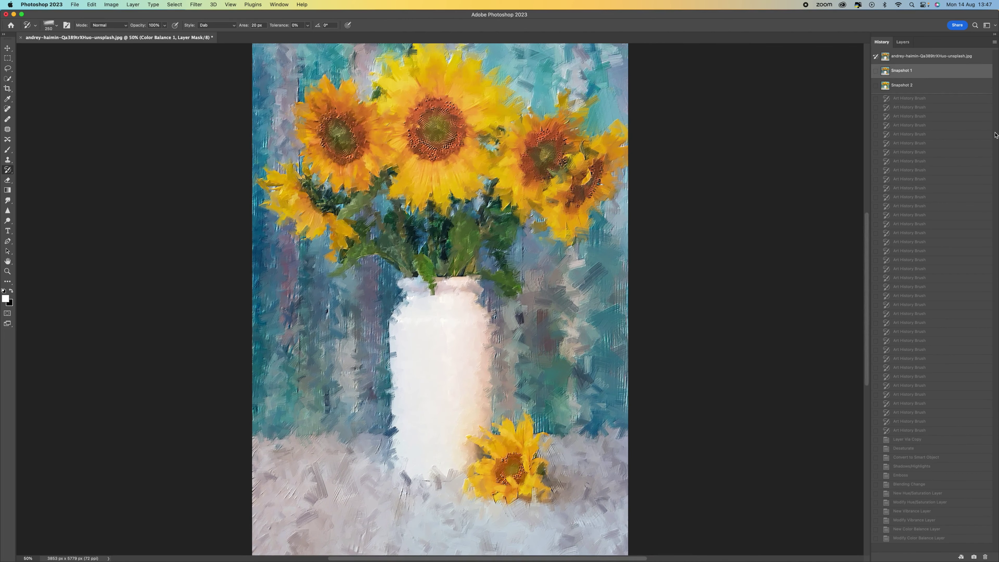
- Compare the Snapshot 1 and Snapshot 2 versions of the painting repeatedly, examining the flowers, vase and tabletop at 50% zoom
{"action": "scroll", "coordinate": [502, 249], "scroll_direction": "down", "scroll_amount": 3}
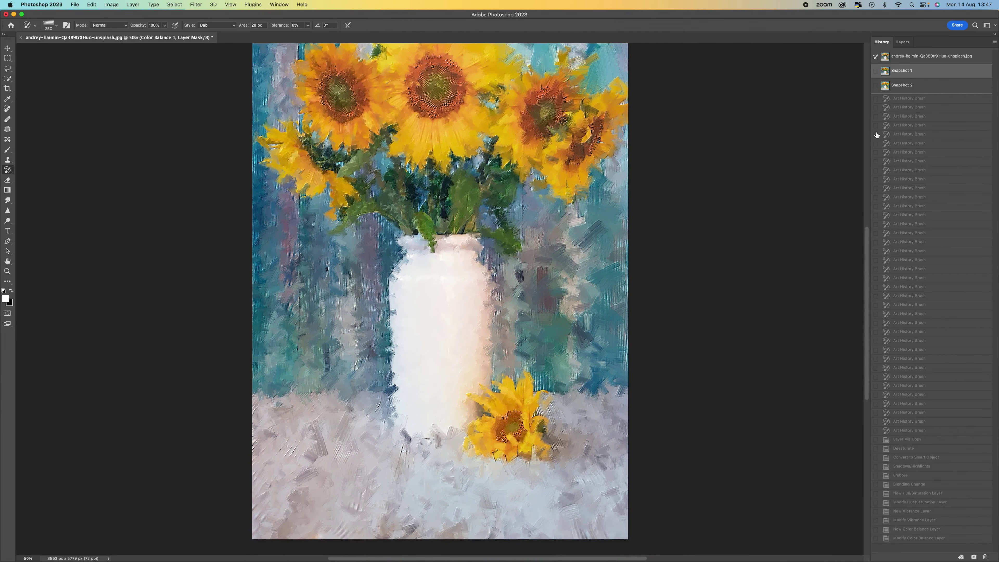
{"action": "left_click", "coordinate": [914, 85]}
{"action": "scroll", "coordinate": [772, 158], "scroll_direction": "up", "scroll_amount": 2}
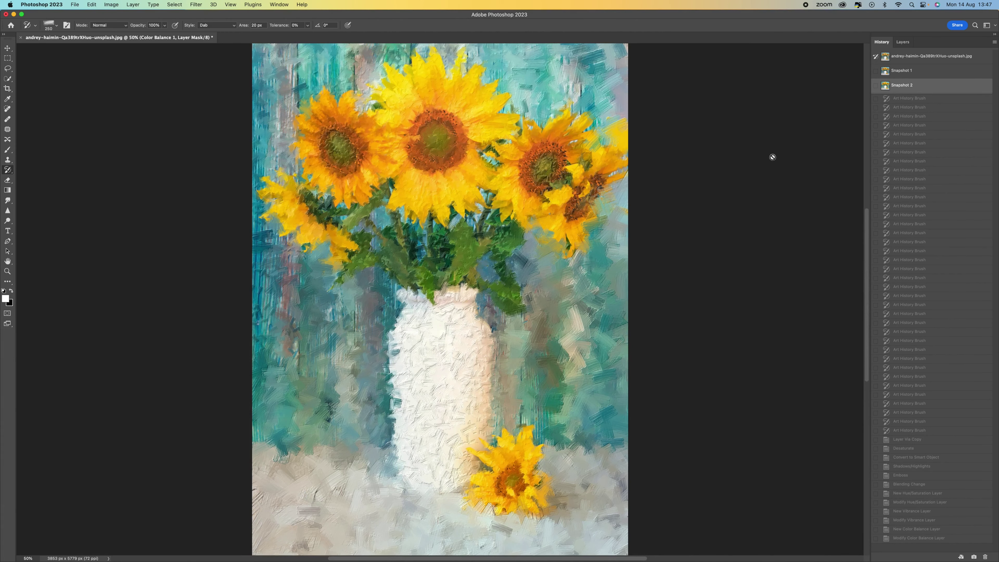
{"action": "left_click", "coordinate": [935, 75]}
{"action": "scroll", "coordinate": [616, 180], "scroll_direction": "up", "scroll_amount": 2}
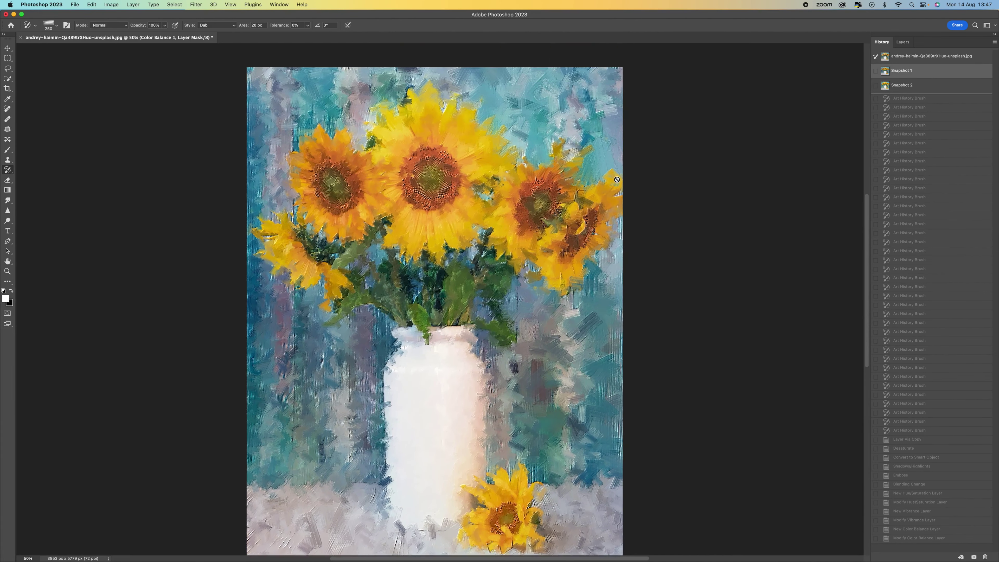
{"action": "scroll", "coordinate": [617, 180], "scroll_direction": "down", "scroll_amount": 4}
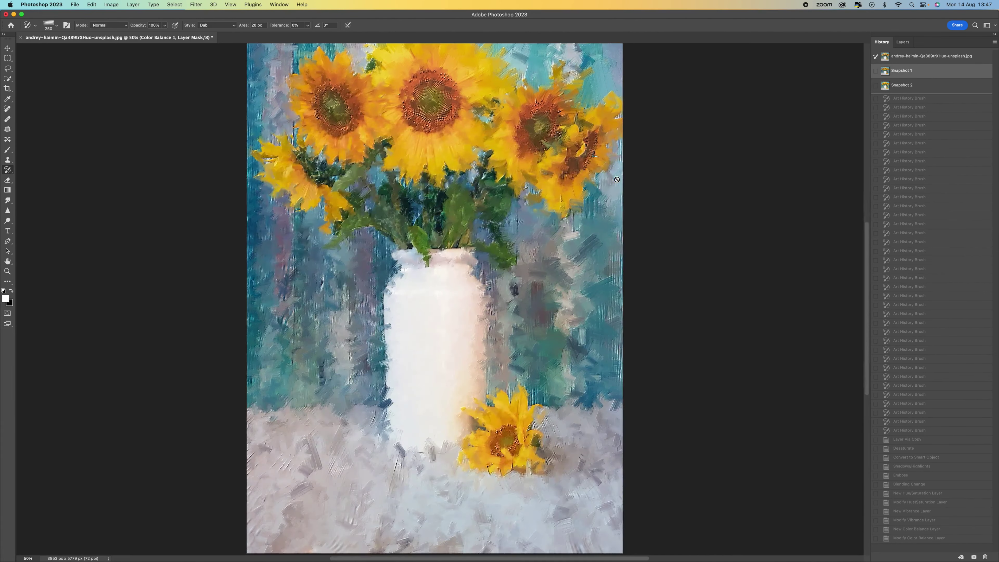
{"action": "left_click", "coordinate": [908, 86]}
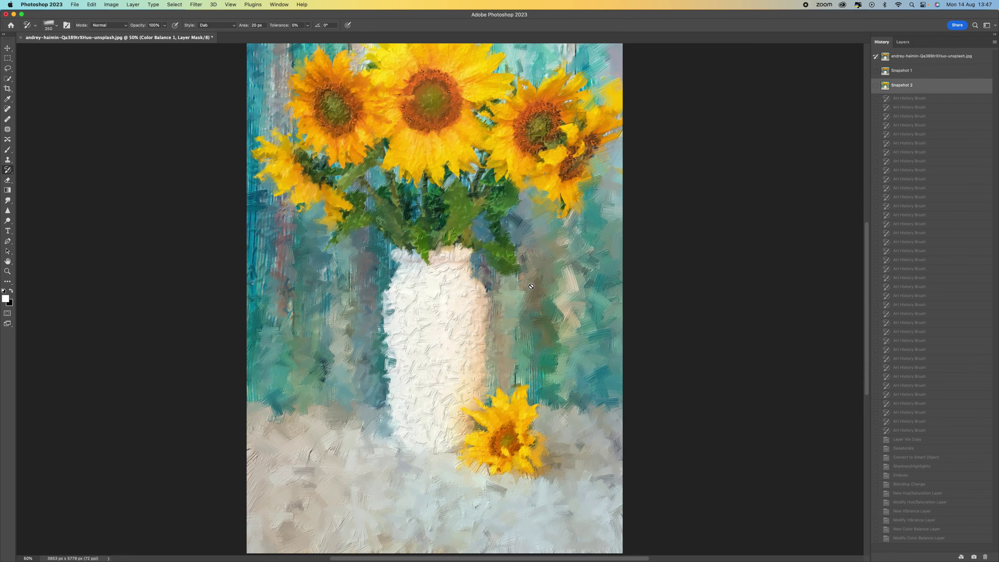
- Compare Snapshot 1 with Snapshot 2 with the whole painting in view at 33.33% zoom, ending on Snapshot 2
{"action": "left_click", "coordinate": [921, 73]}
{"action": "scroll", "coordinate": [549, 203], "scroll_direction": "up", "scroll_amount": 2}
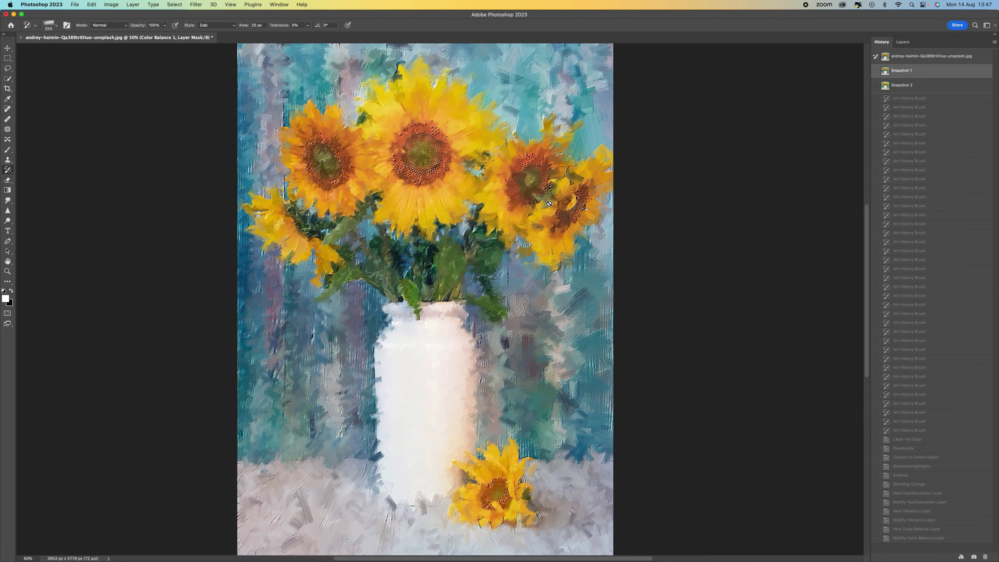
{"action": "key", "text": "super+minus"}
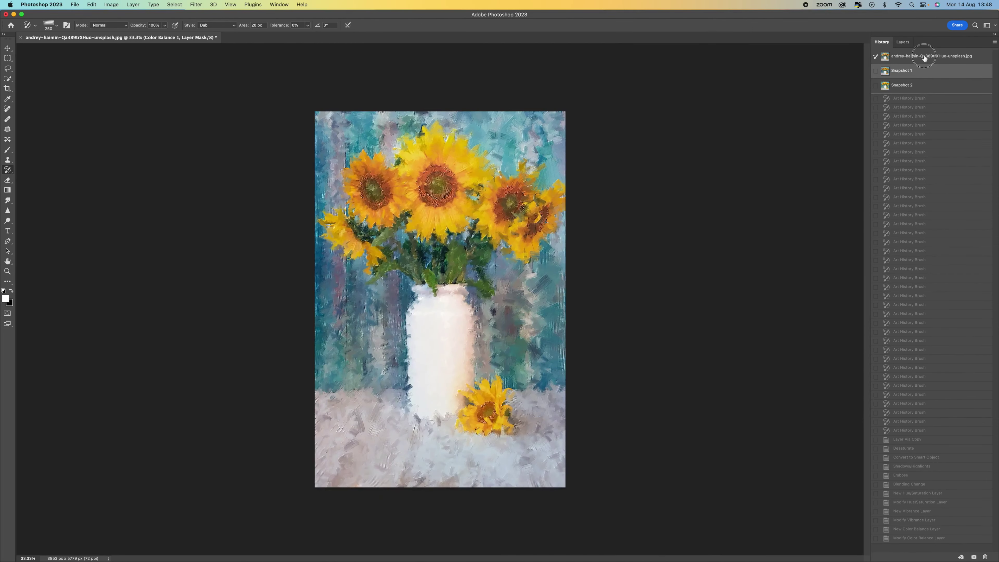
{"action": "left_click", "coordinate": [924, 89]}
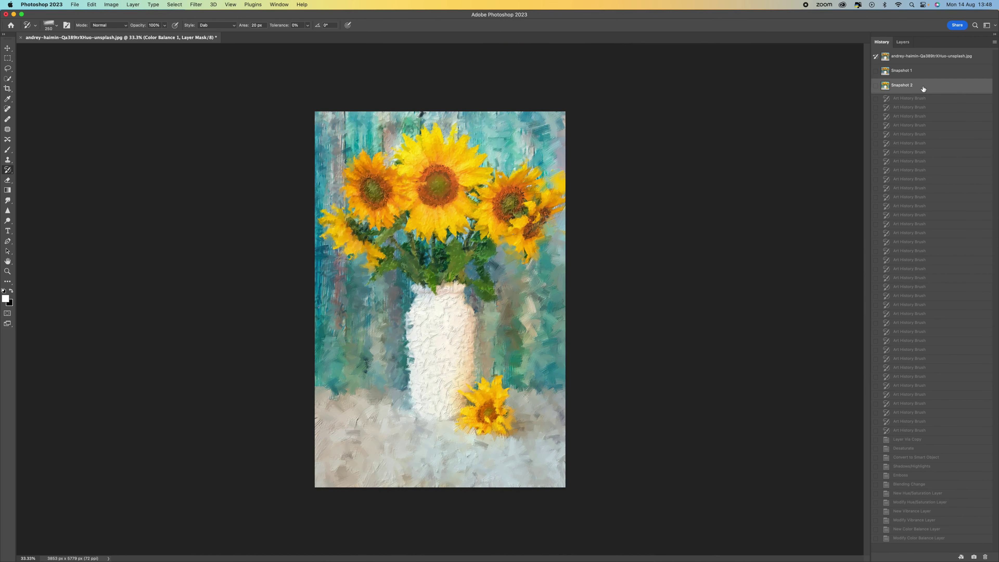